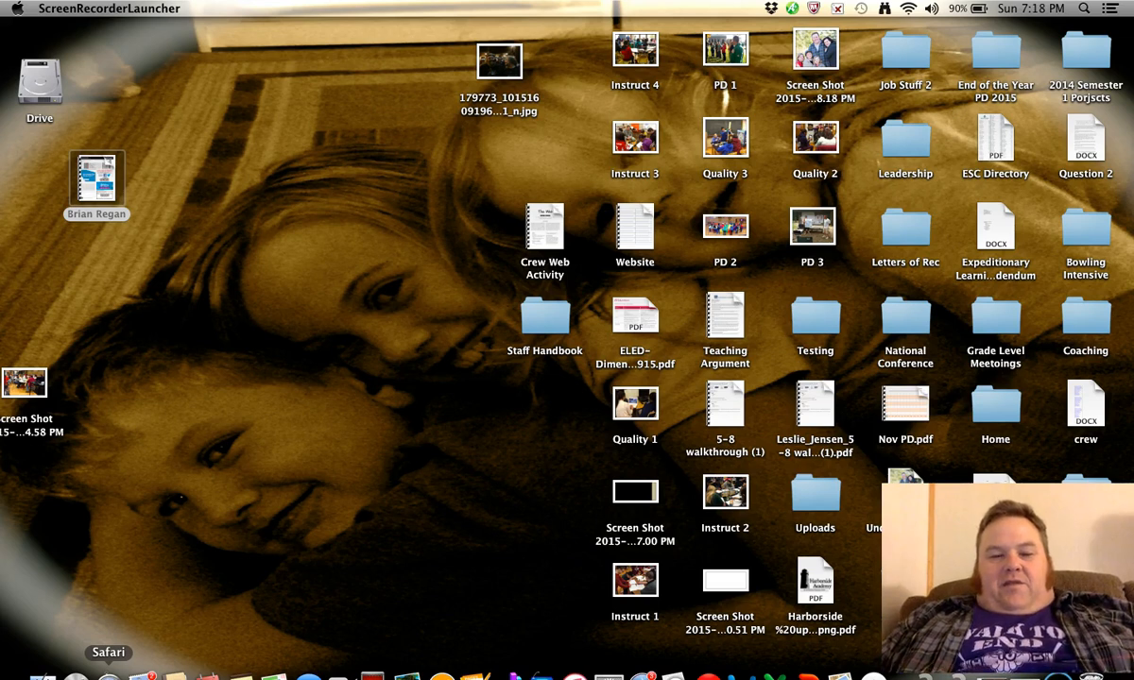
# Step: Switch to Safari in full screen and hide the bookmarks sidebar
pyautogui.click(108, 676)
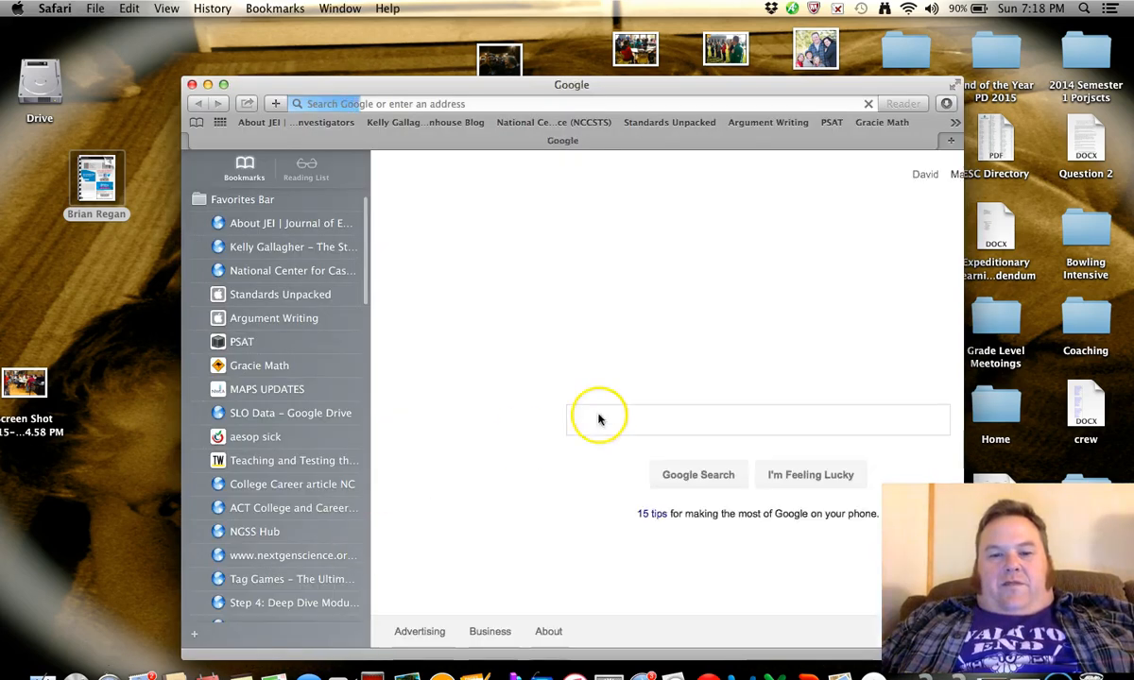
pyautogui.click(953, 86)
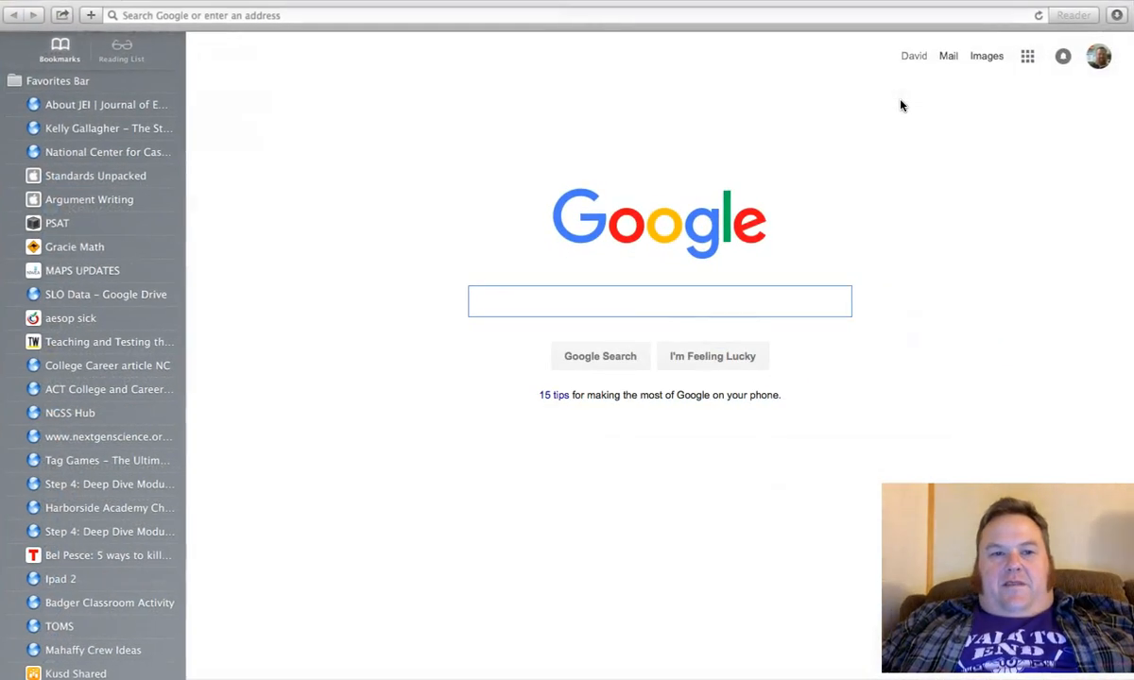
pyautogui.moveTo(953, 2)
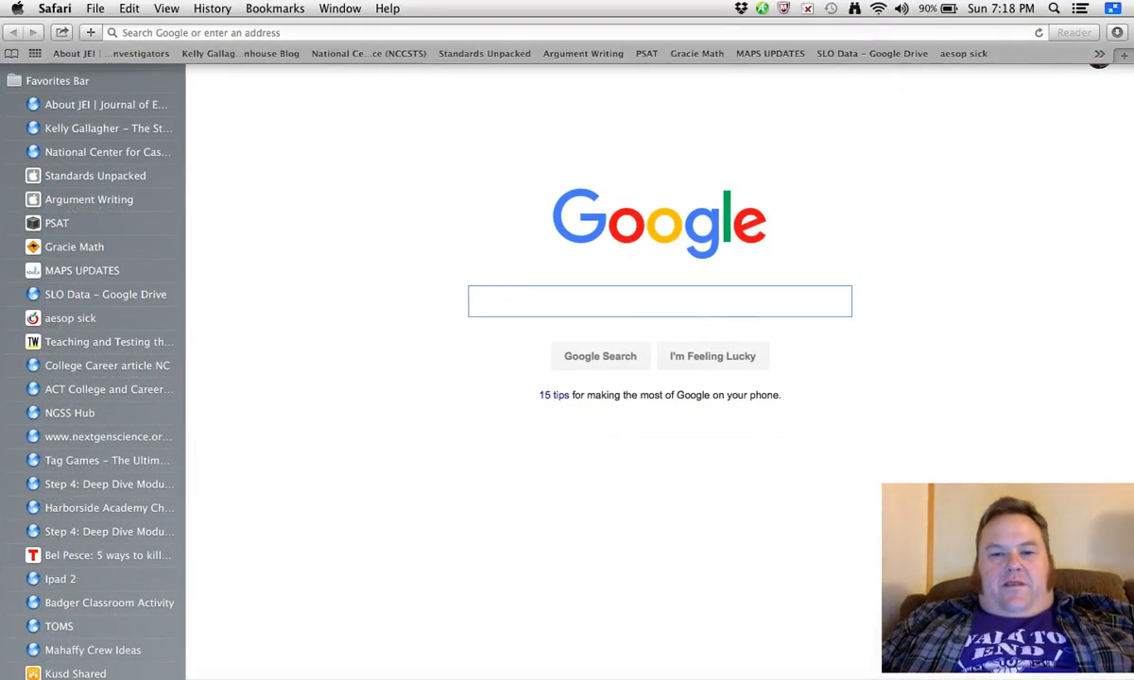
pyautogui.click(271, 8)
pyautogui.click(277, 29)
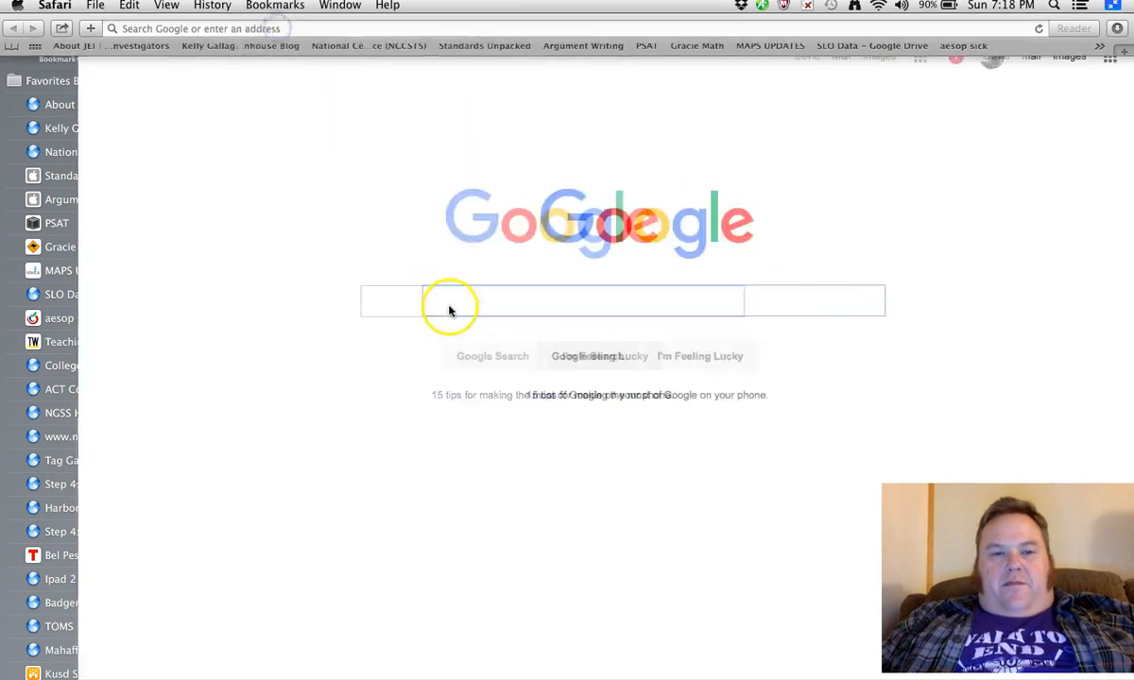
# Step: Search Google for "kusd" and open the Kenosha Unified School District website
pyautogui.write('k')
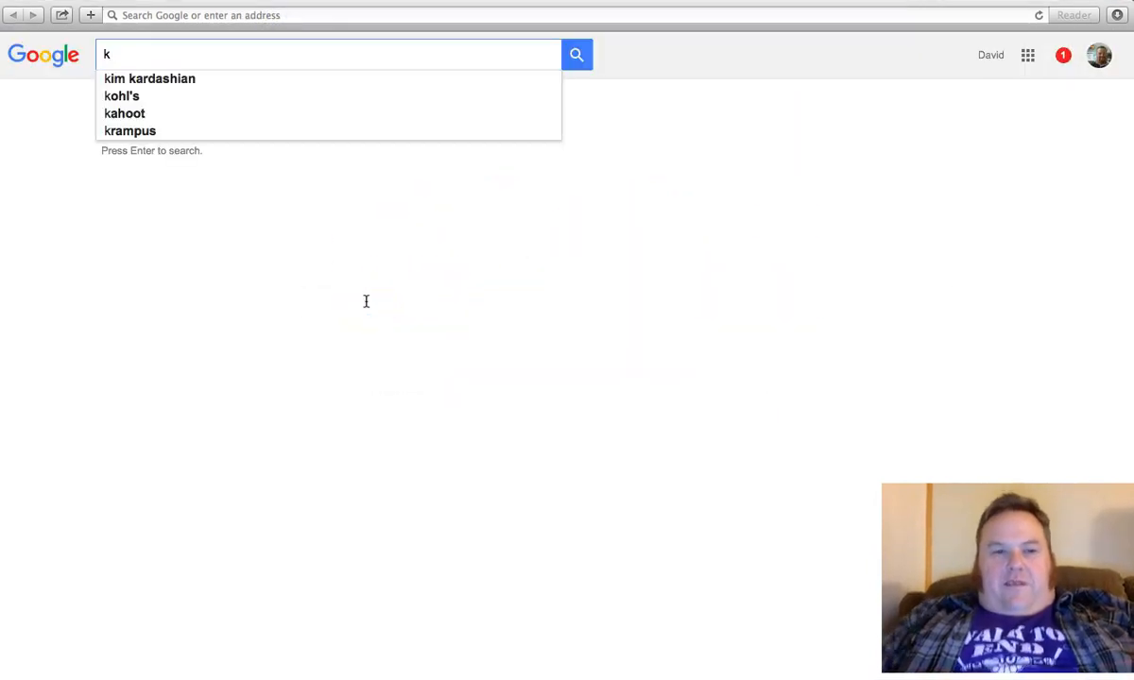
pyautogui.write('usd')
pyautogui.press('Return')
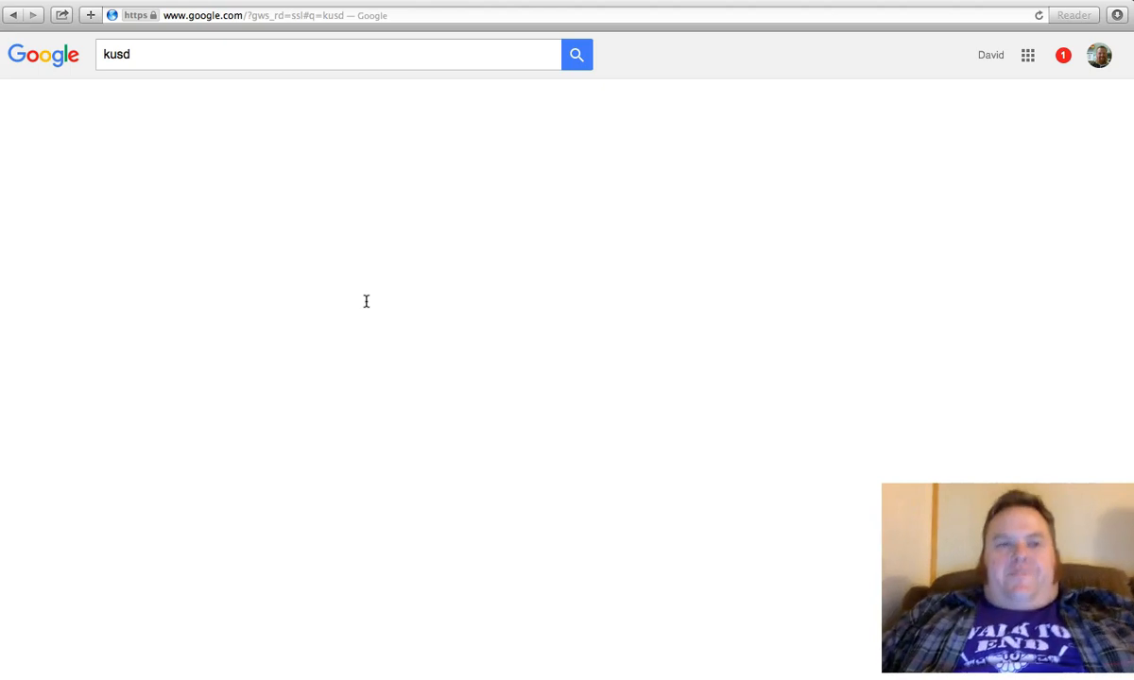
pyautogui.click(192, 181)
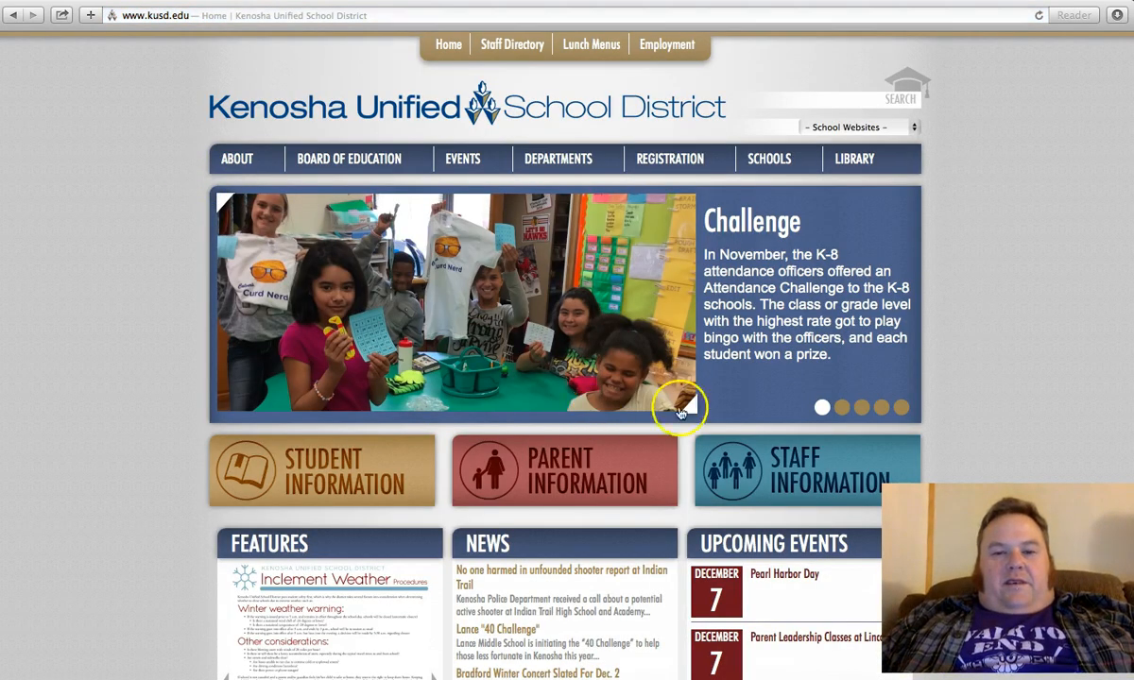
# Step: Open the district's staff information page and follow its link to the NWEA MAP login
pyautogui.click(790, 459)
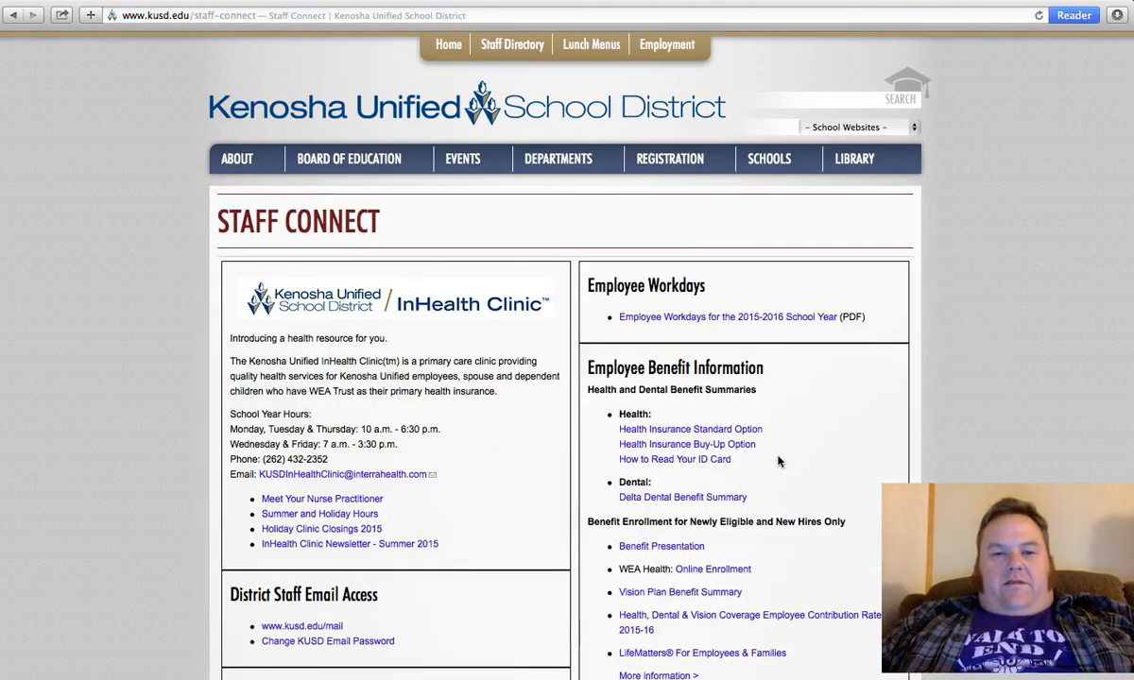
pyautogui.scroll(-12, 789, 461)
pyautogui.click(704, 524)
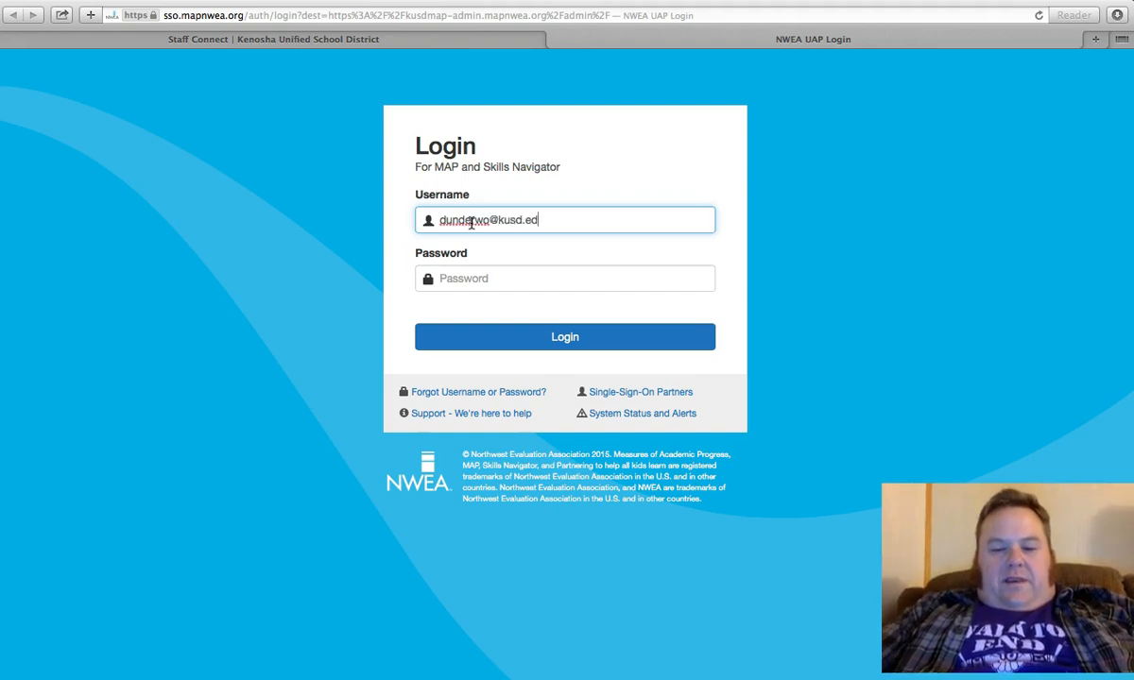
# Step: Log in to NWEA MAP with the account username and password, declining to save the password in the browser
pyautogui.click(464, 279)
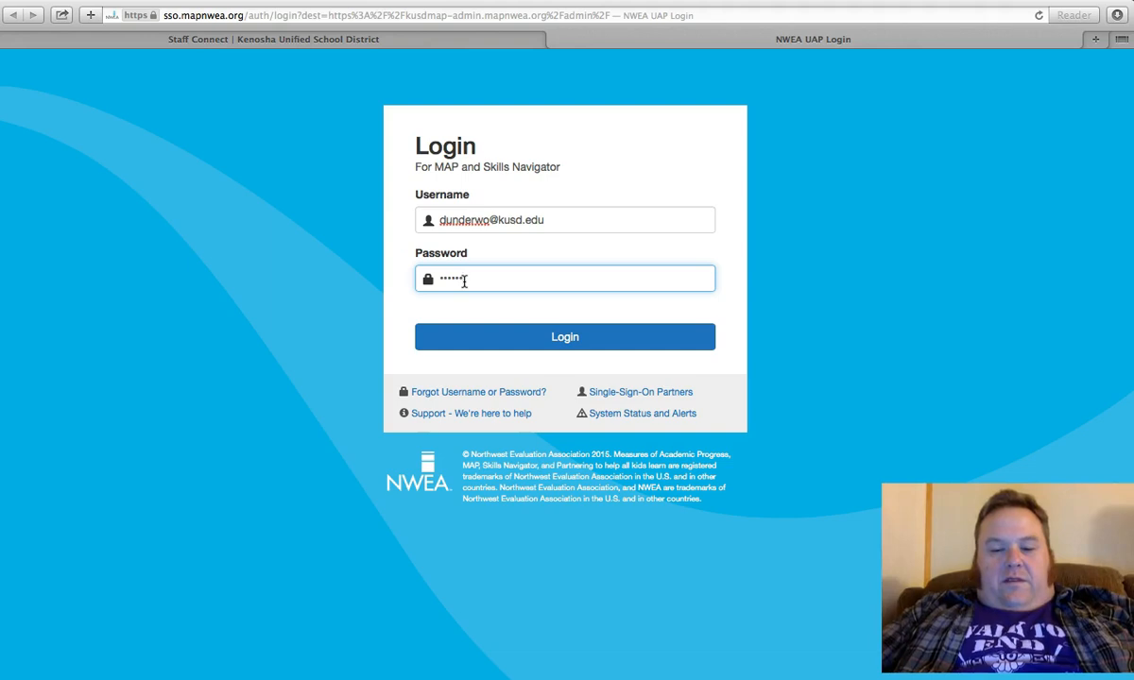
pyautogui.click(552, 335)
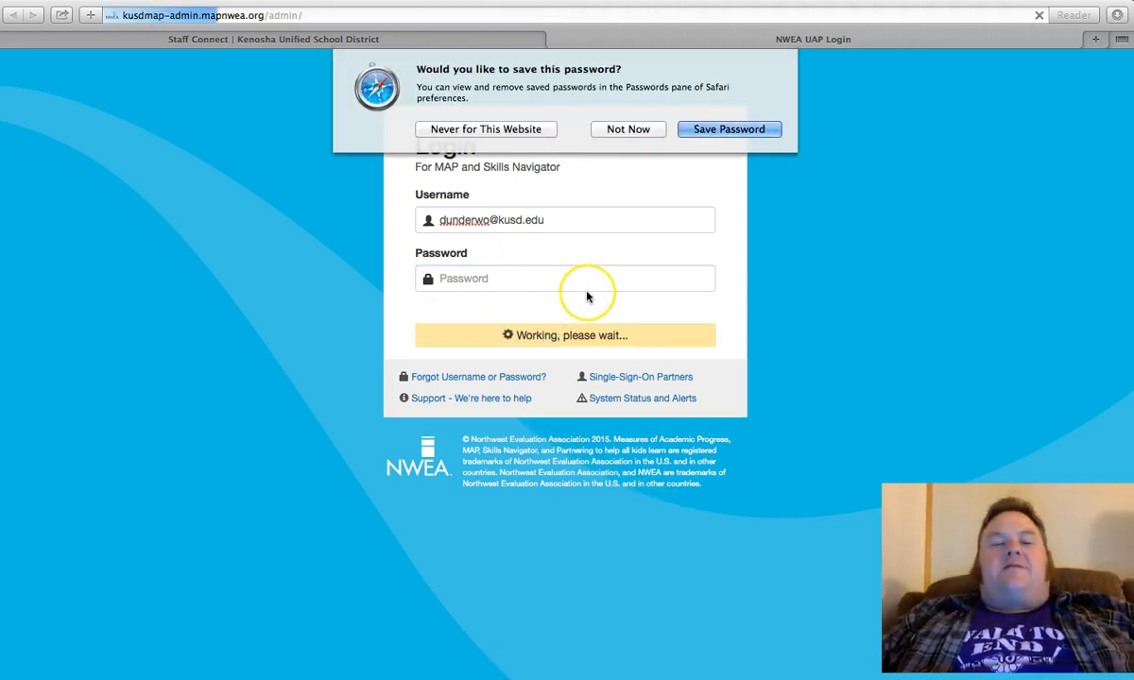
pyautogui.click(633, 129)
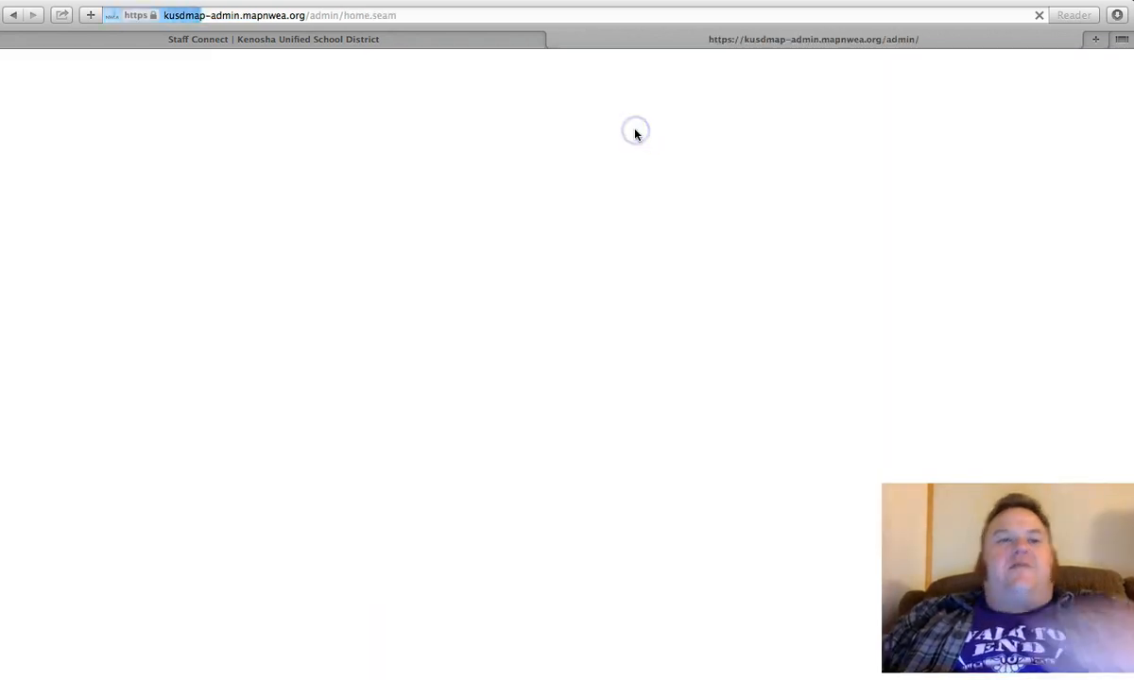
pyautogui.click(582, 211)
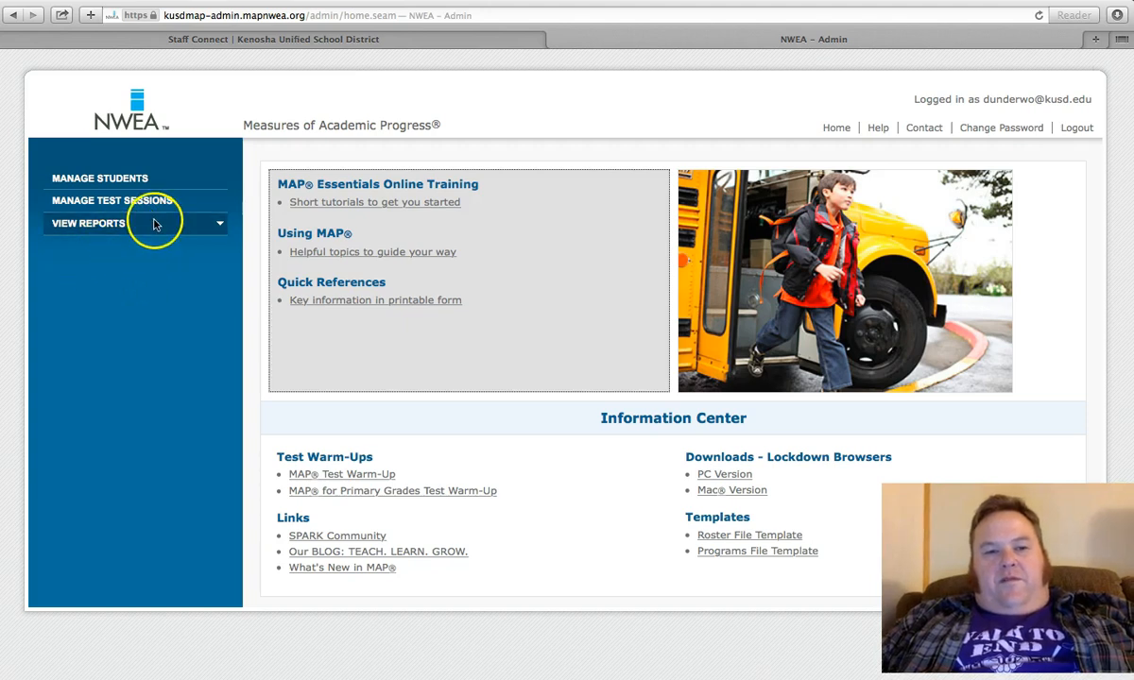
# Step: Return to the active winterharb testing session and end it by deleting the session
pyautogui.click(99, 206)
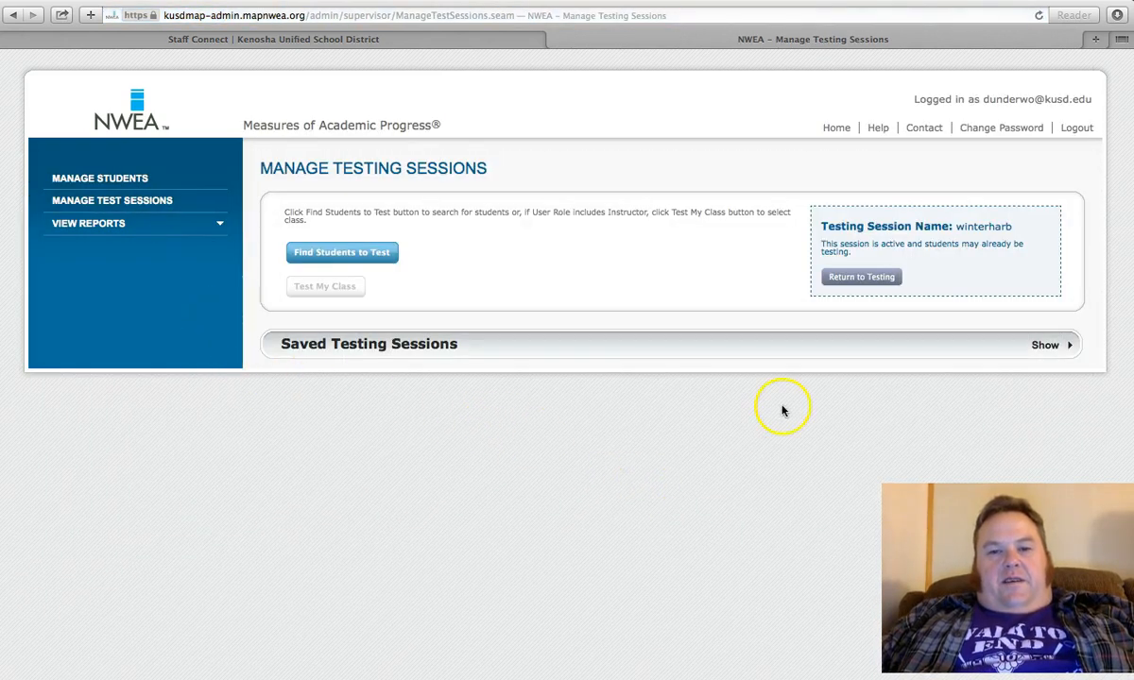
pyautogui.click(855, 284)
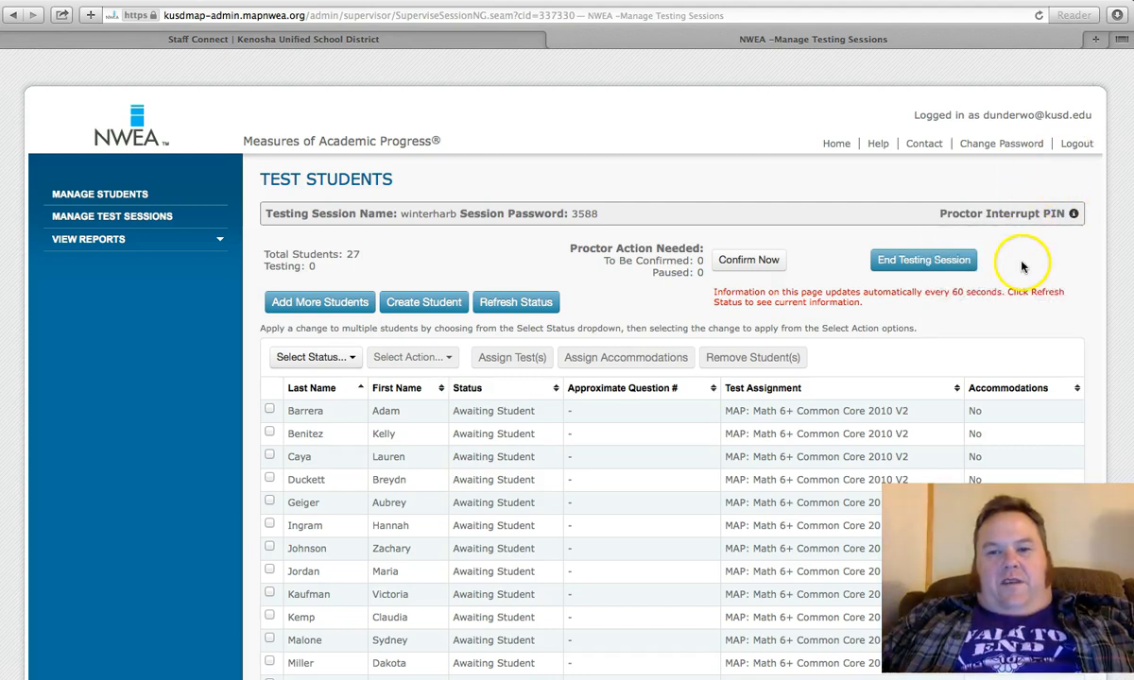
pyautogui.click(940, 271)
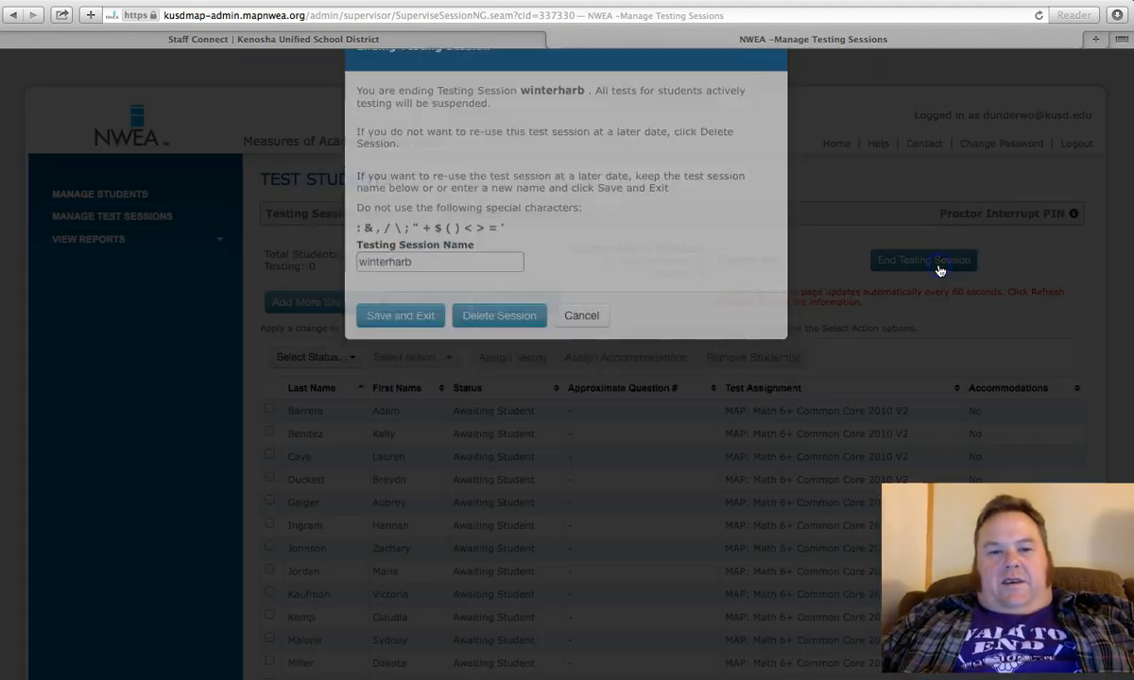
pyautogui.click(490, 380)
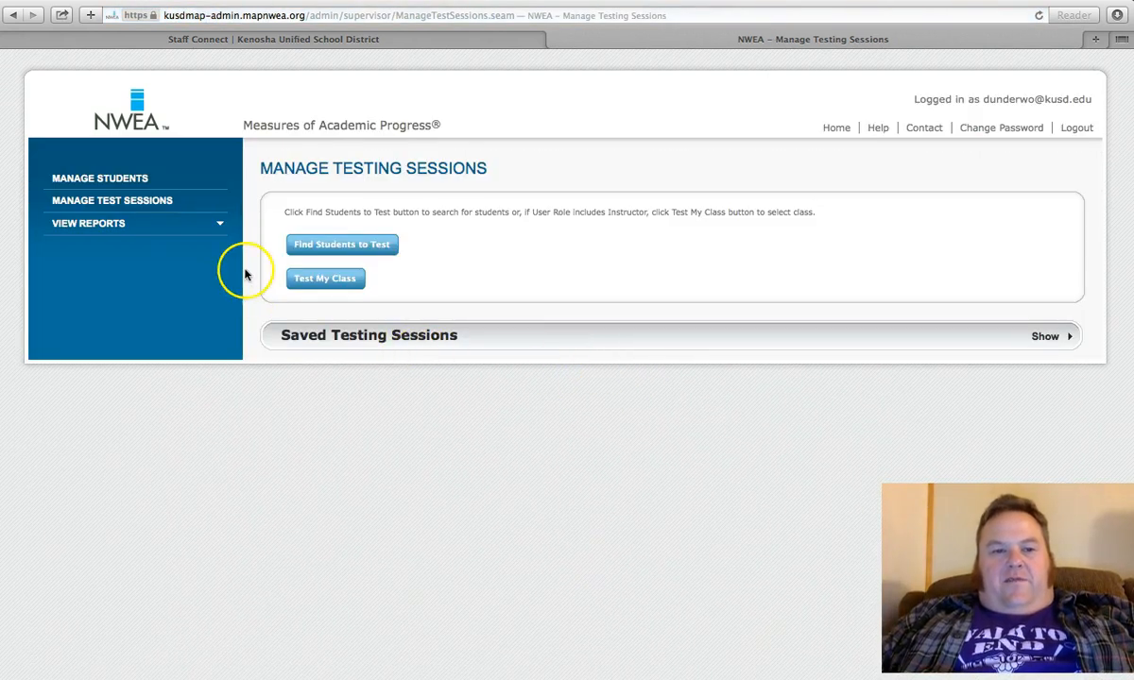
# Step: Go back through the previous pages to the NWEA admin home page
pyautogui.click(14, 14)
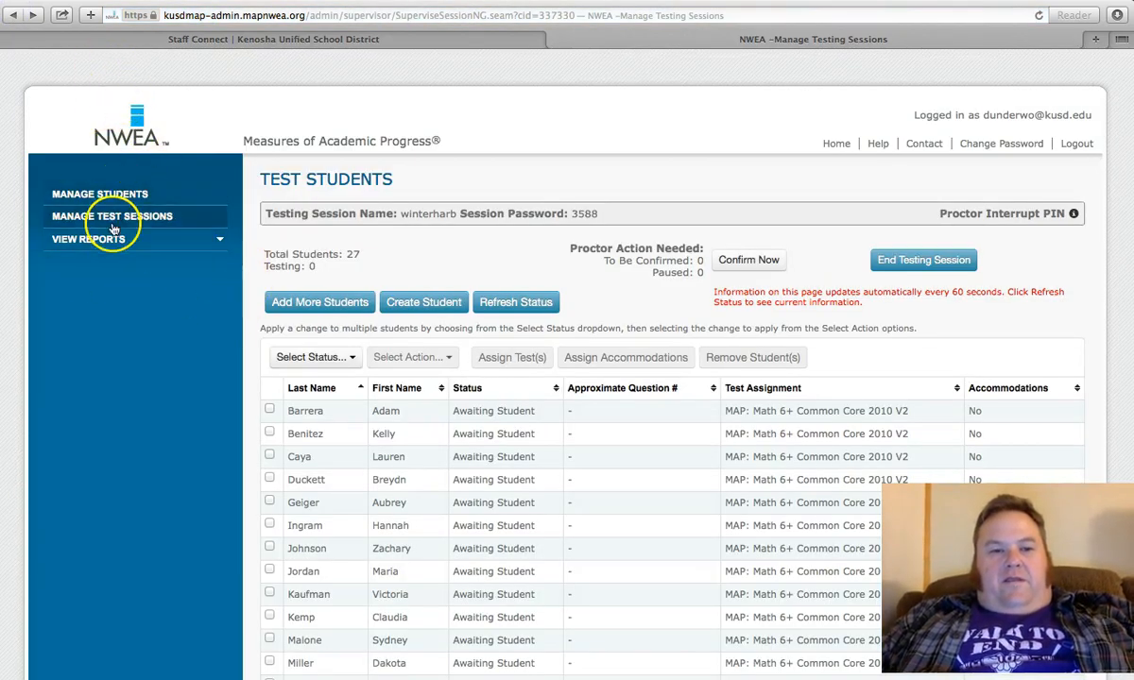
pyautogui.click(14, 15)
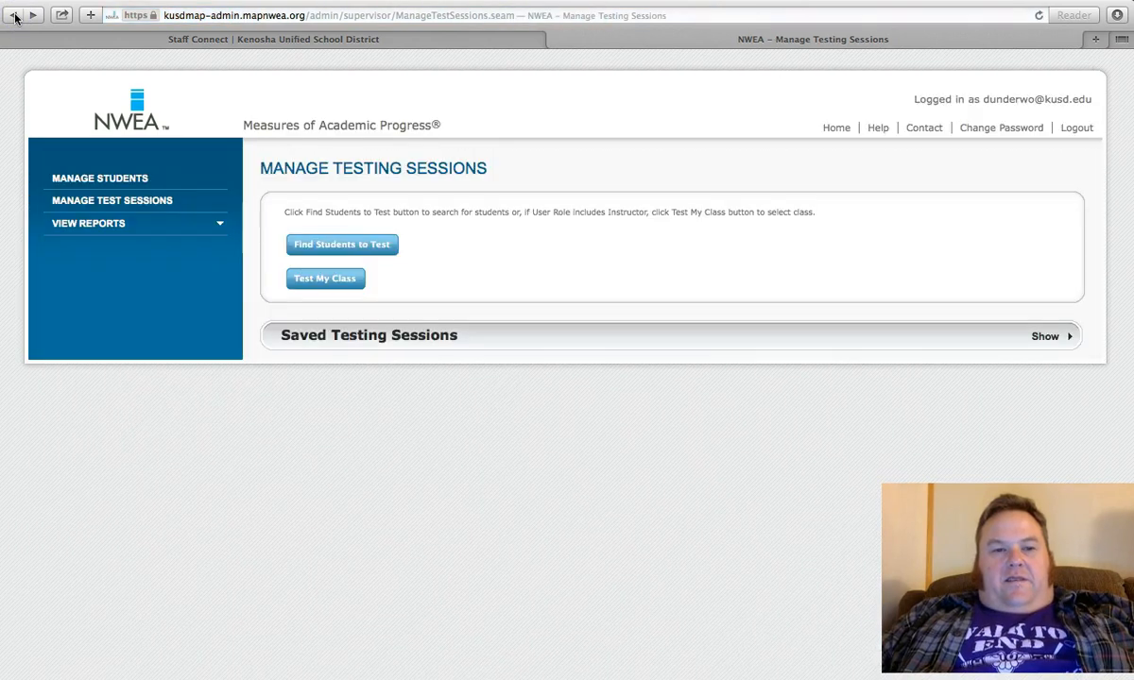
pyautogui.click(14, 15)
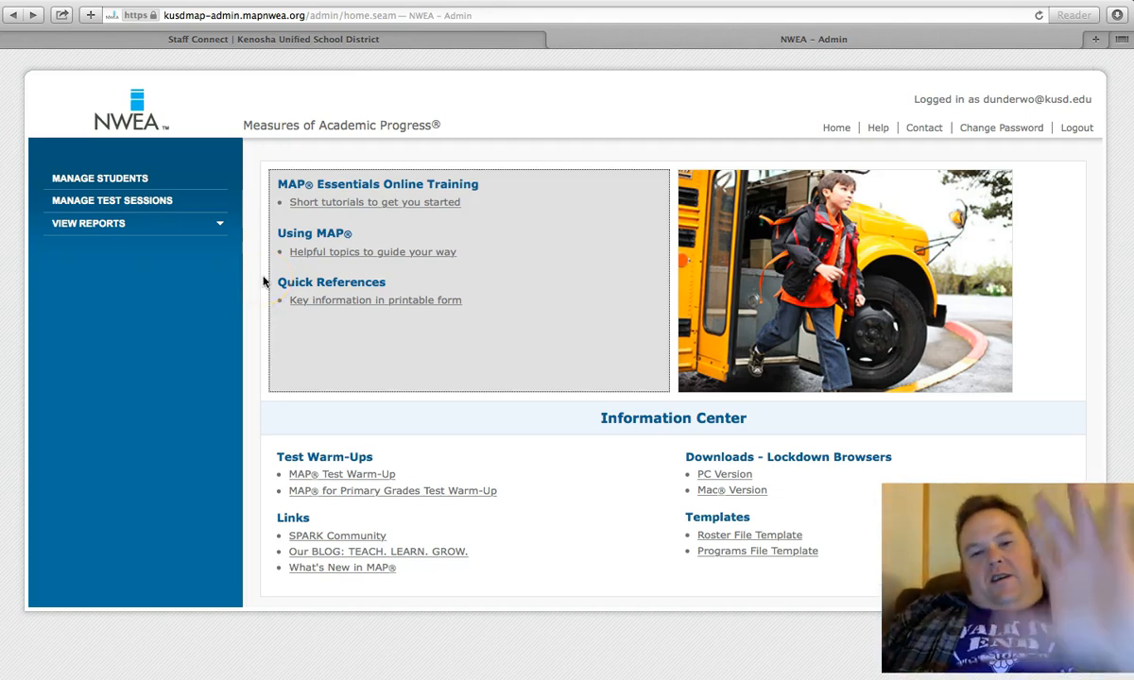
# Step: Start finding students for a new test session, setting the school to Harborside Academy and the grade to 10
pyautogui.click(121, 204)
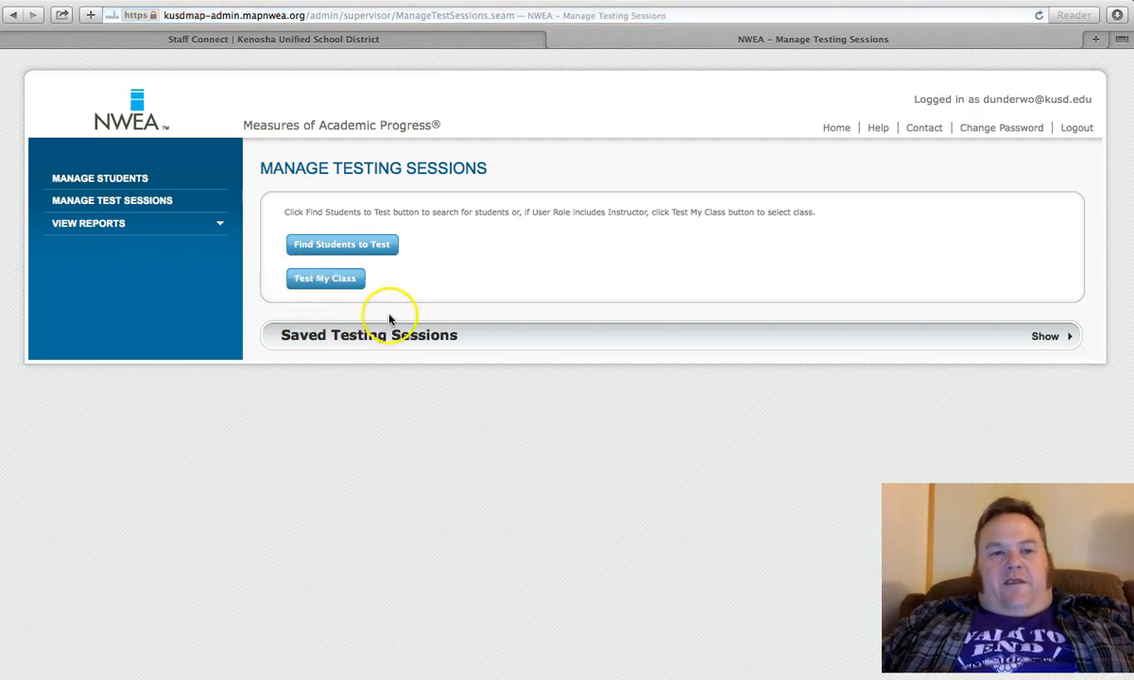
pyautogui.click(340, 248)
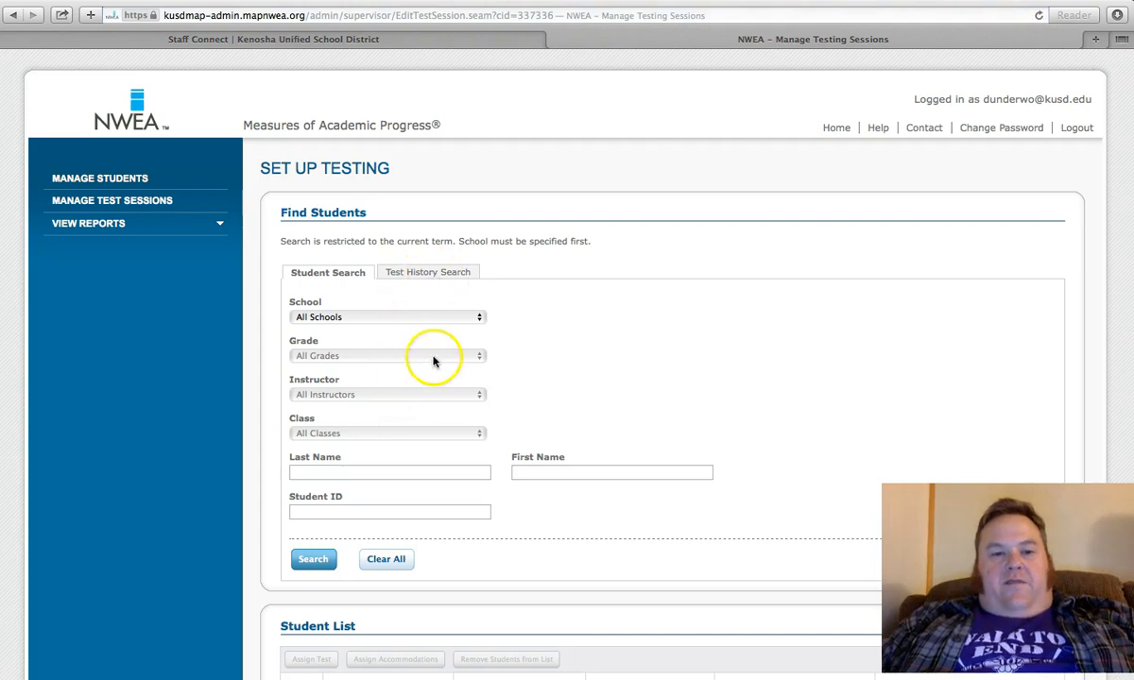
pyautogui.click(479, 319)
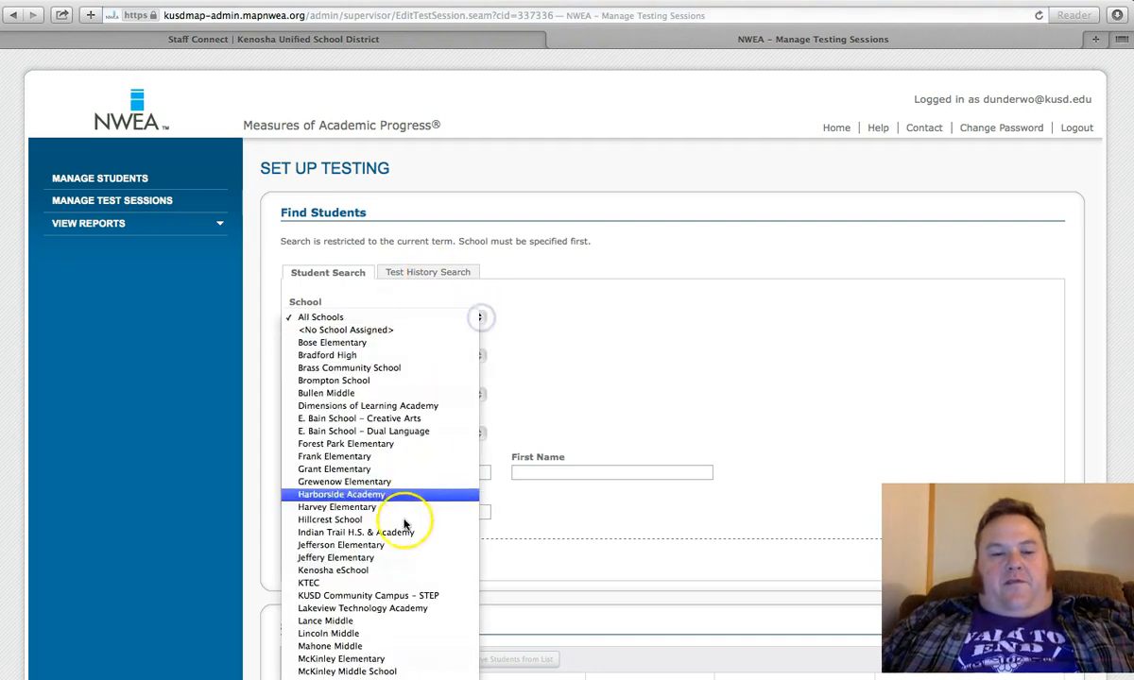
pyautogui.click(376, 495)
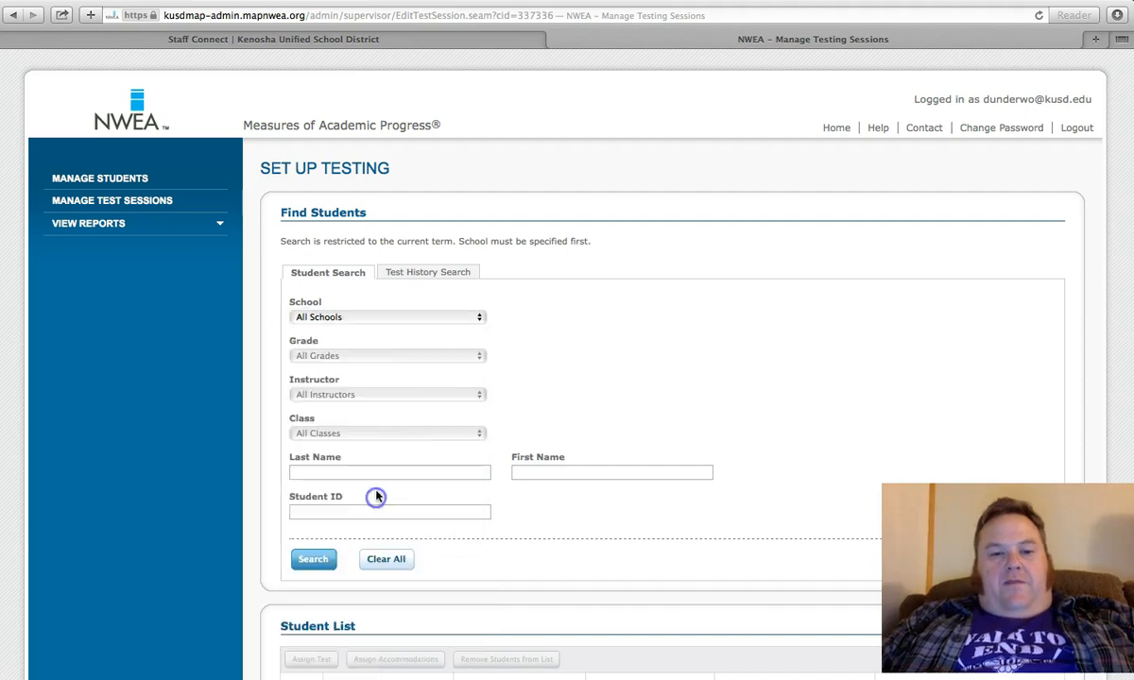
pyautogui.click(480, 361)
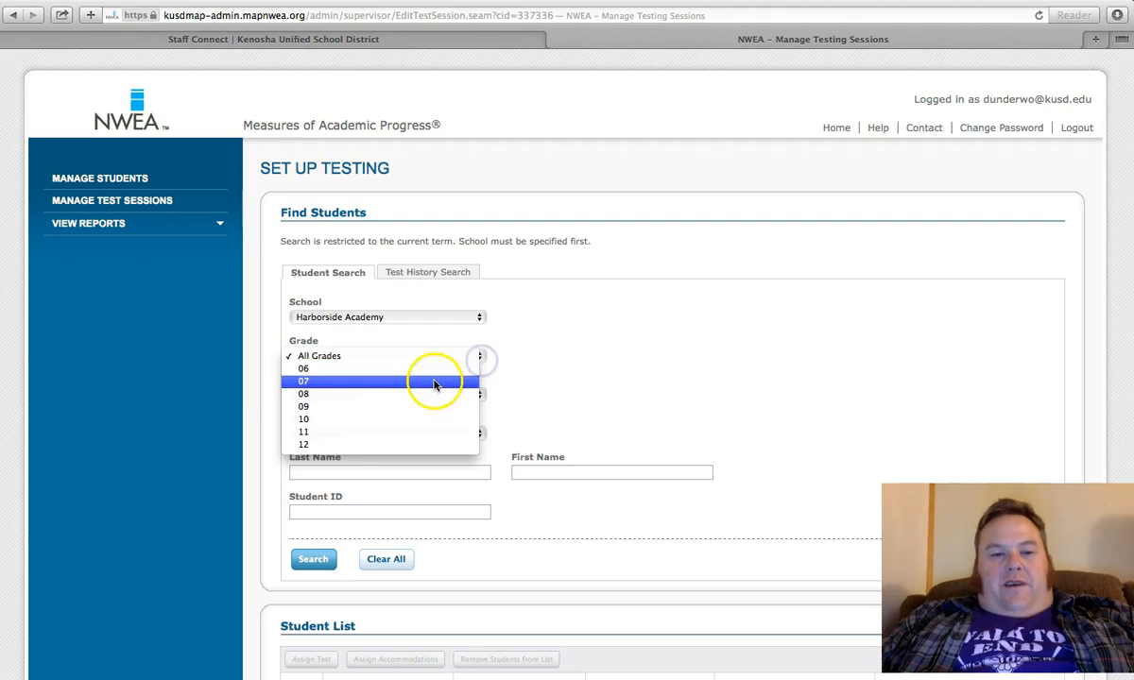
pyautogui.click(418, 422)
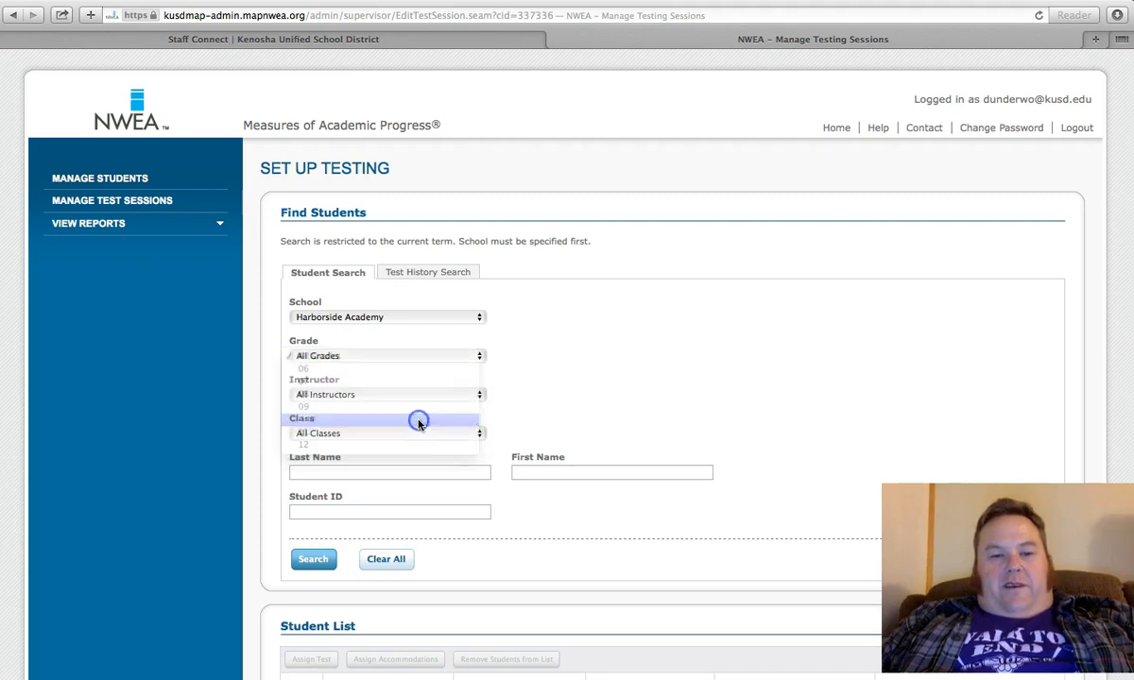
# Step: Choose the World History teacher as instructor, select their first World History - Honors section 1 class, and search for its students
pyautogui.click(480, 397)
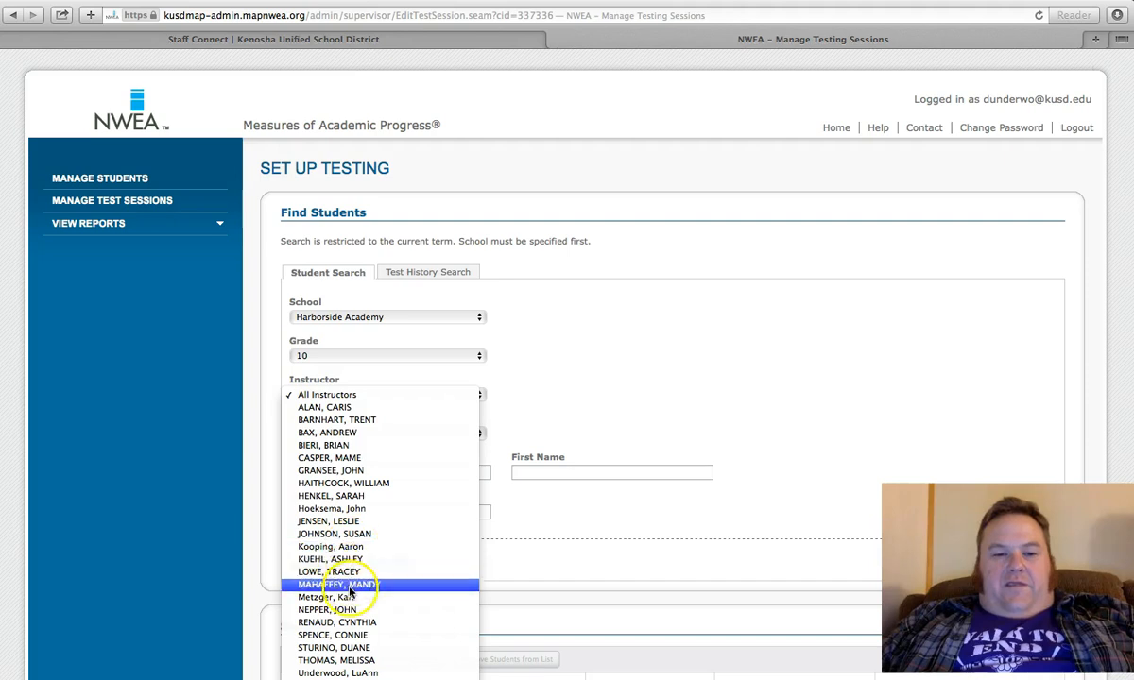
pyautogui.click(347, 660)
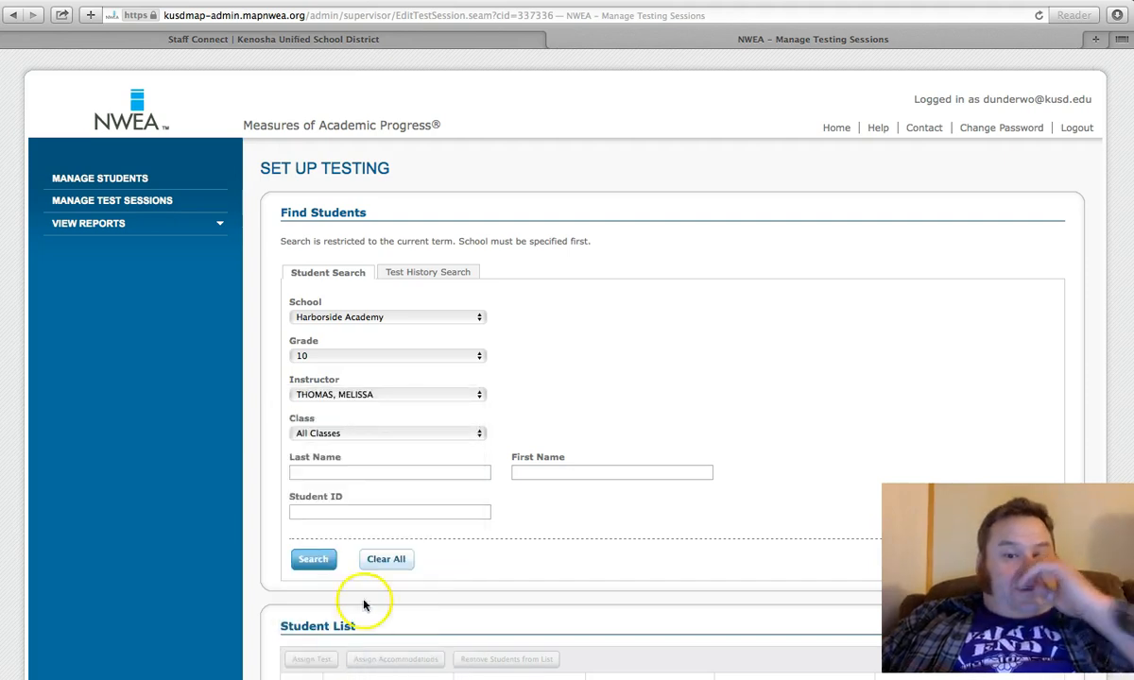
pyautogui.click(477, 434)
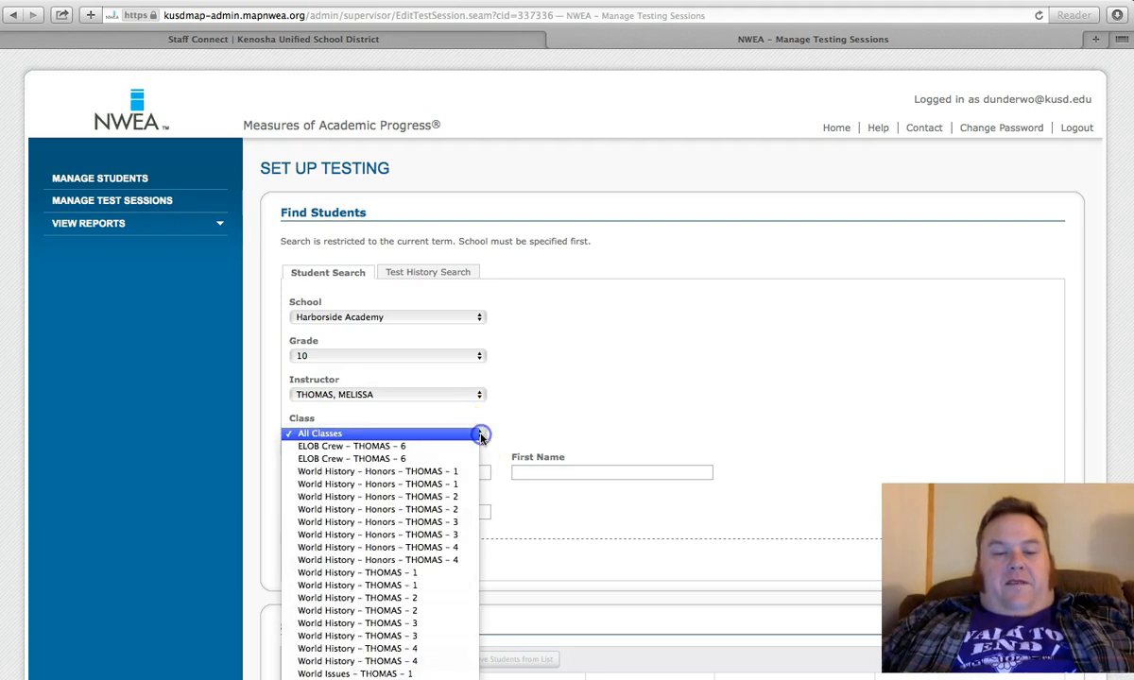
pyautogui.click(439, 472)
pyautogui.click(335, 513)
pyautogui.click(315, 571)
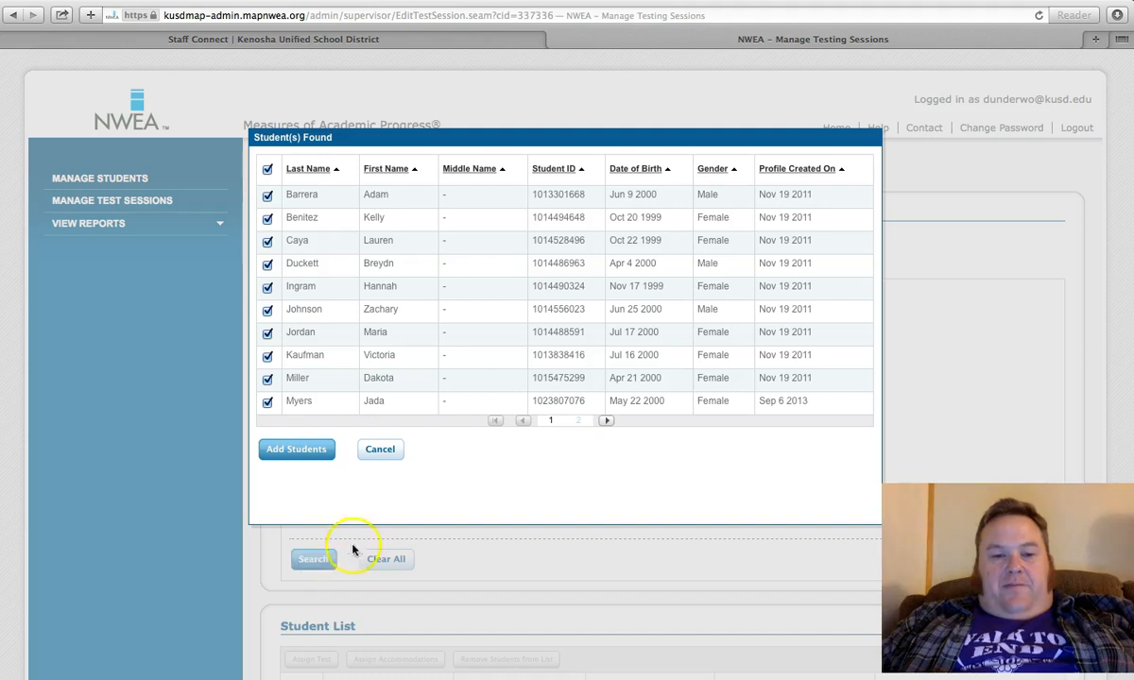
# Step: Review both pages of found students, add them all to the testing session, and check the student list
pyautogui.click(604, 423)
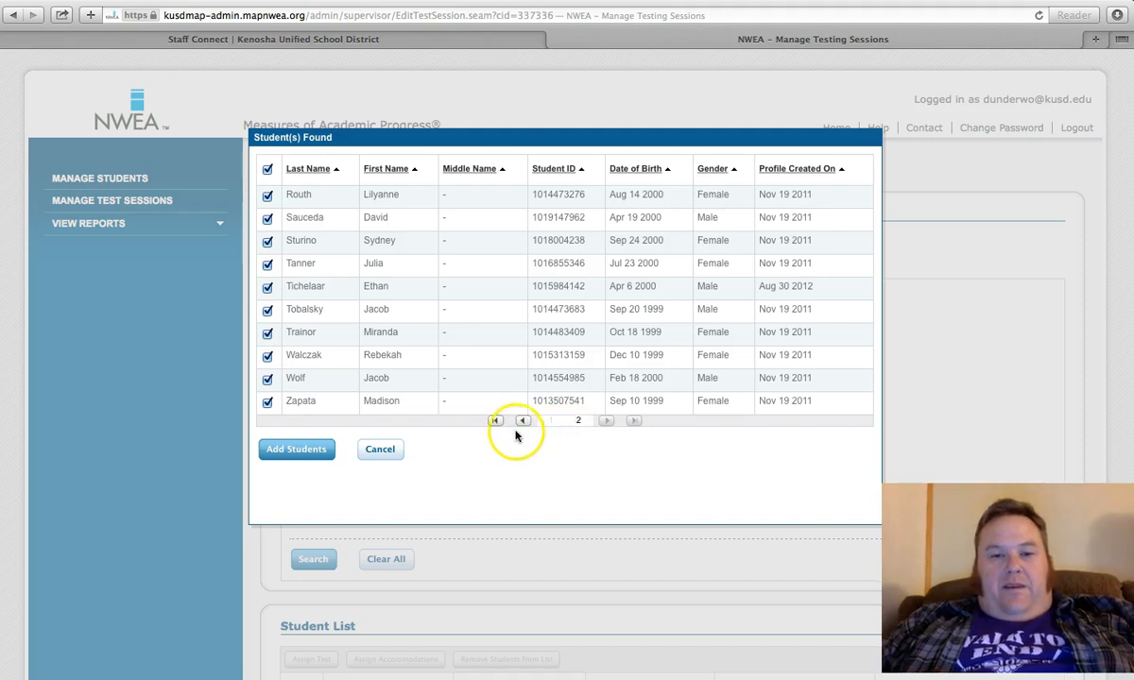
pyautogui.click(523, 422)
pyautogui.click(294, 451)
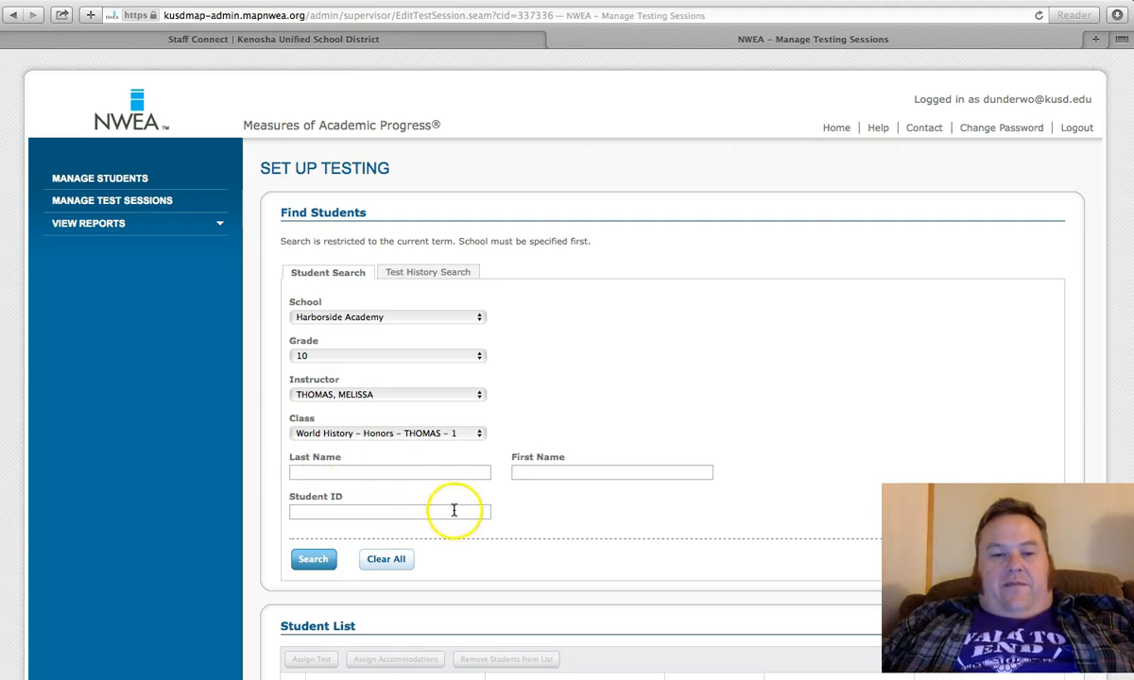
pyautogui.scroll(-5, 438, 528)
pyautogui.scroll(1, 439, 530)
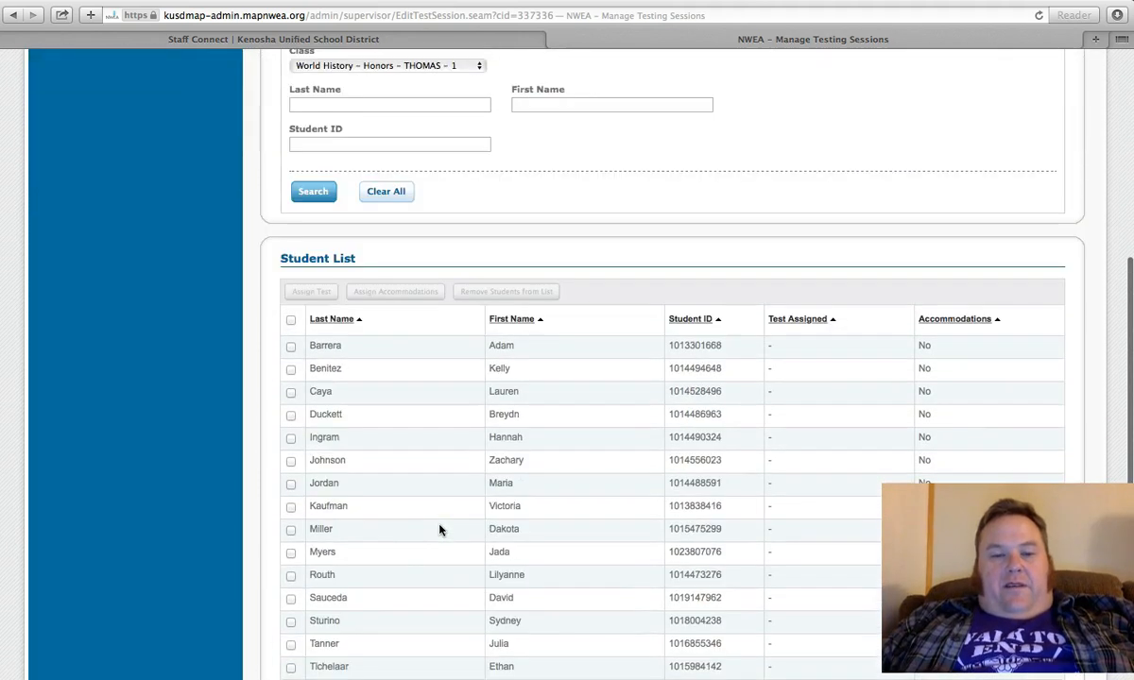
# Step: Switch the class to the teacher's first regular World History section 1, search for its students, and add all of them to the session
pyautogui.scroll(5, 440, 530)
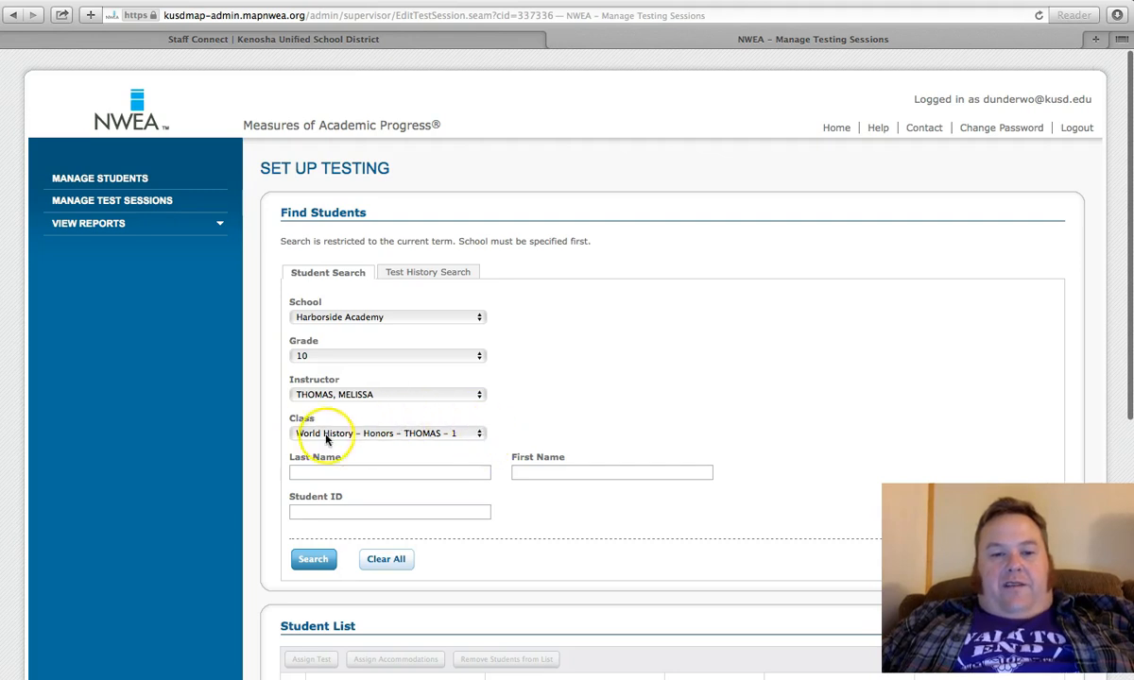
pyautogui.click(478, 435)
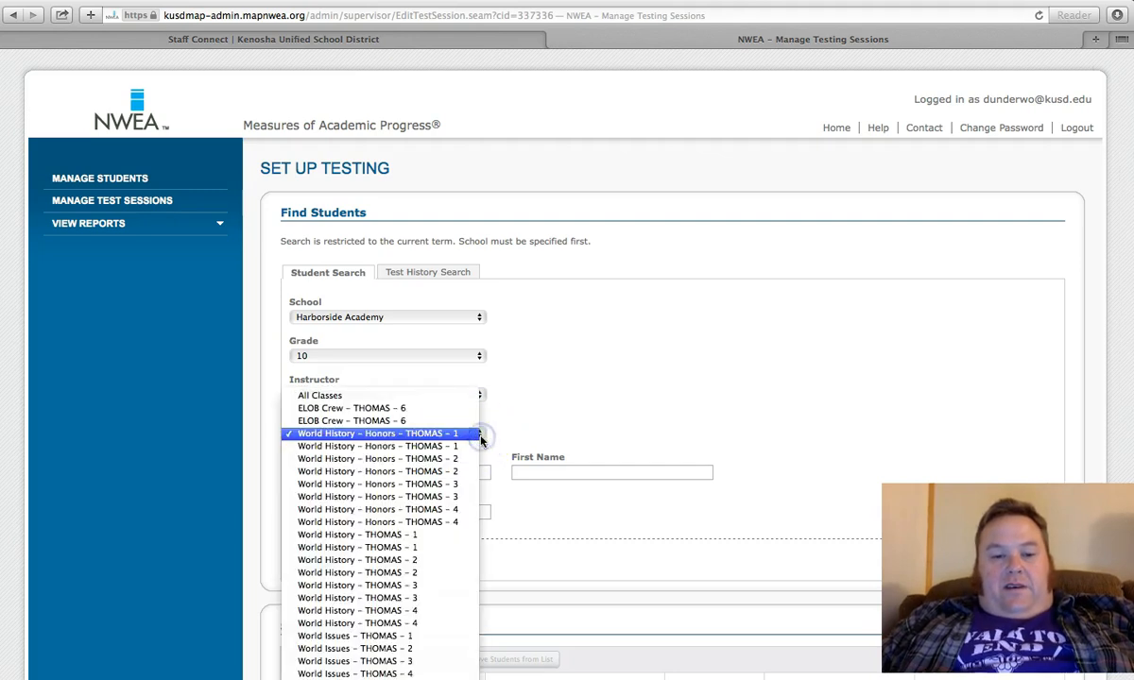
pyautogui.click(422, 539)
pyautogui.click(304, 562)
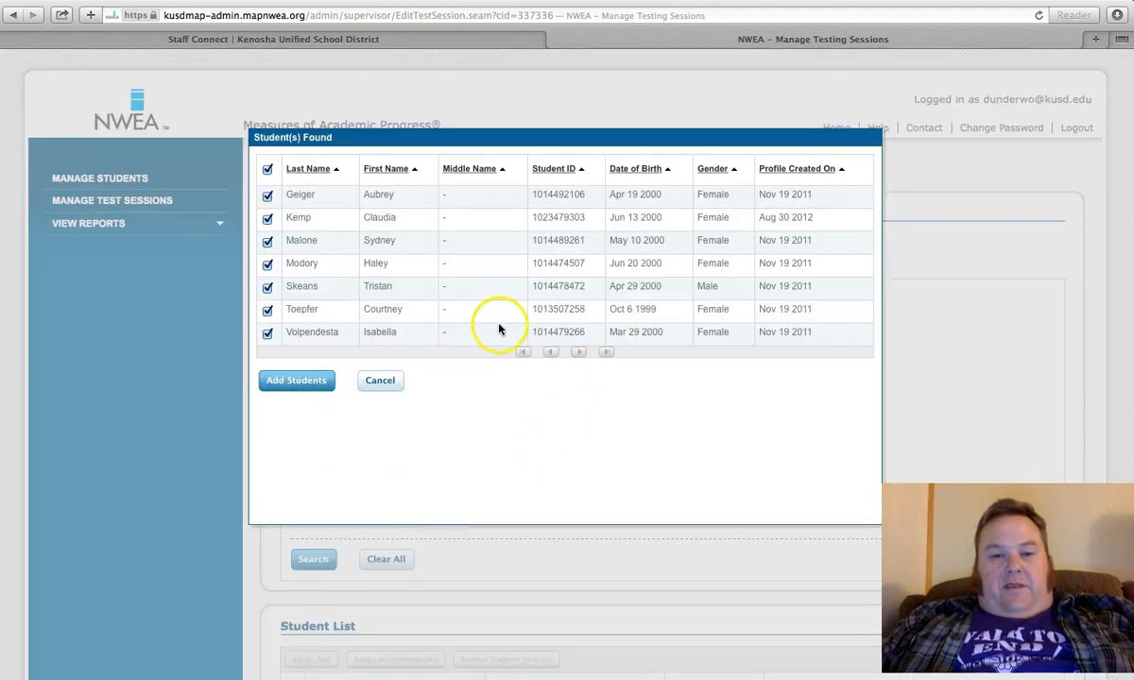
pyautogui.click(298, 383)
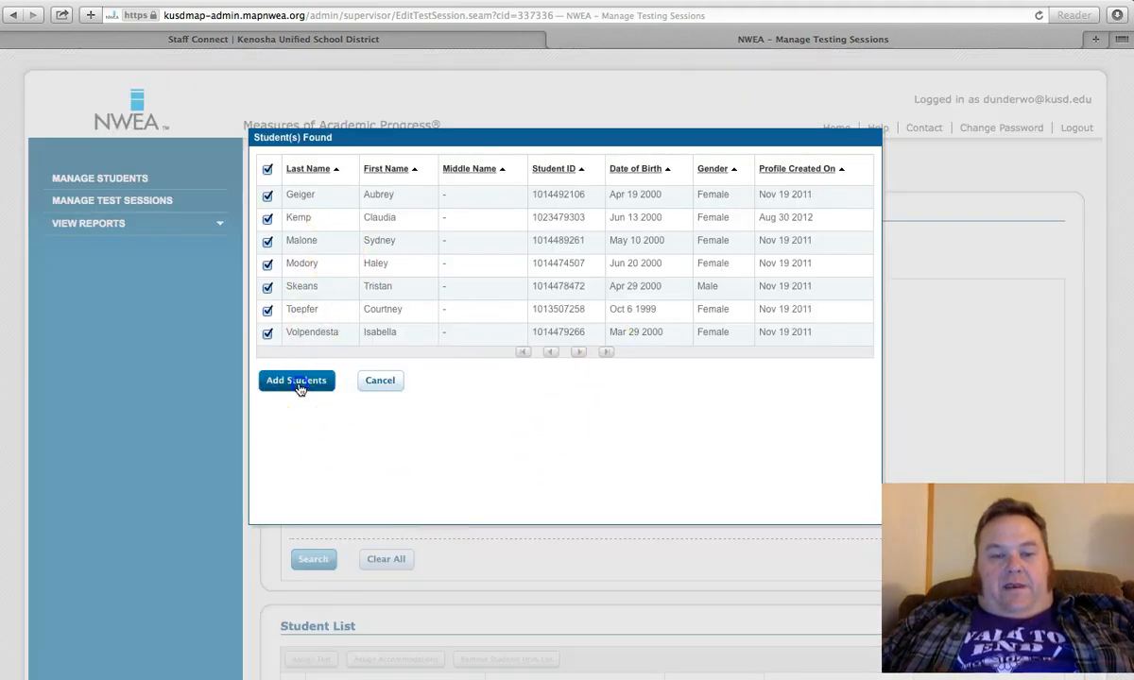
# Step: Review the combined student list for both World History classes from beginning to end
pyautogui.scroll(-3, 548, 536)
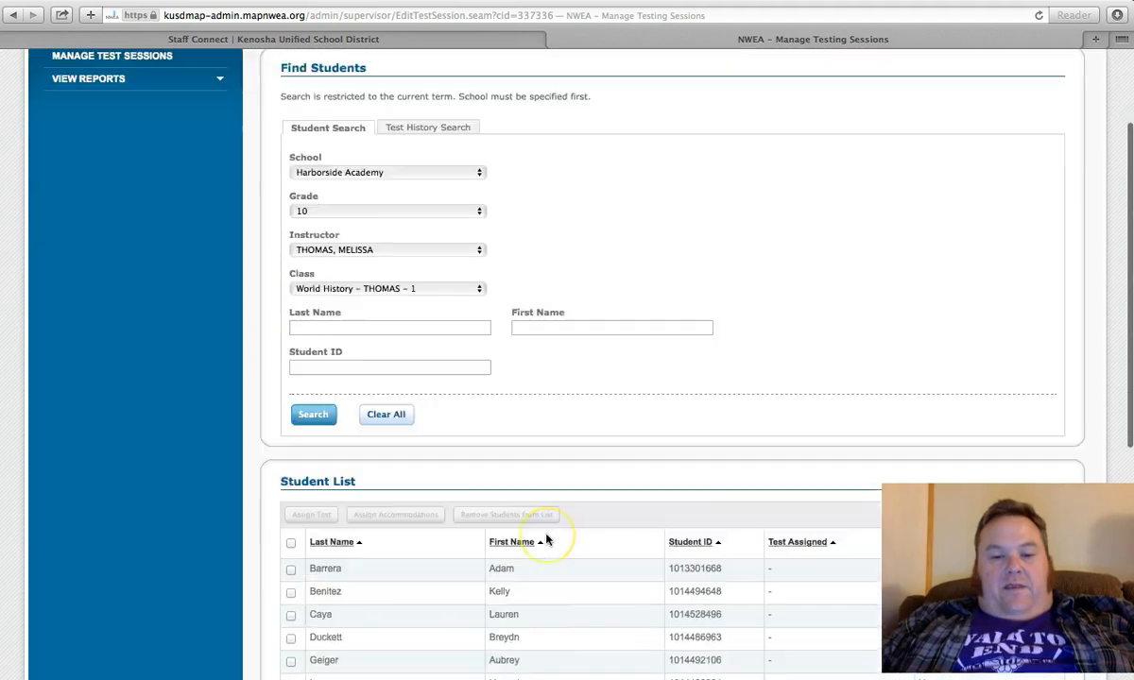
pyautogui.scroll(-10, 546, 538)
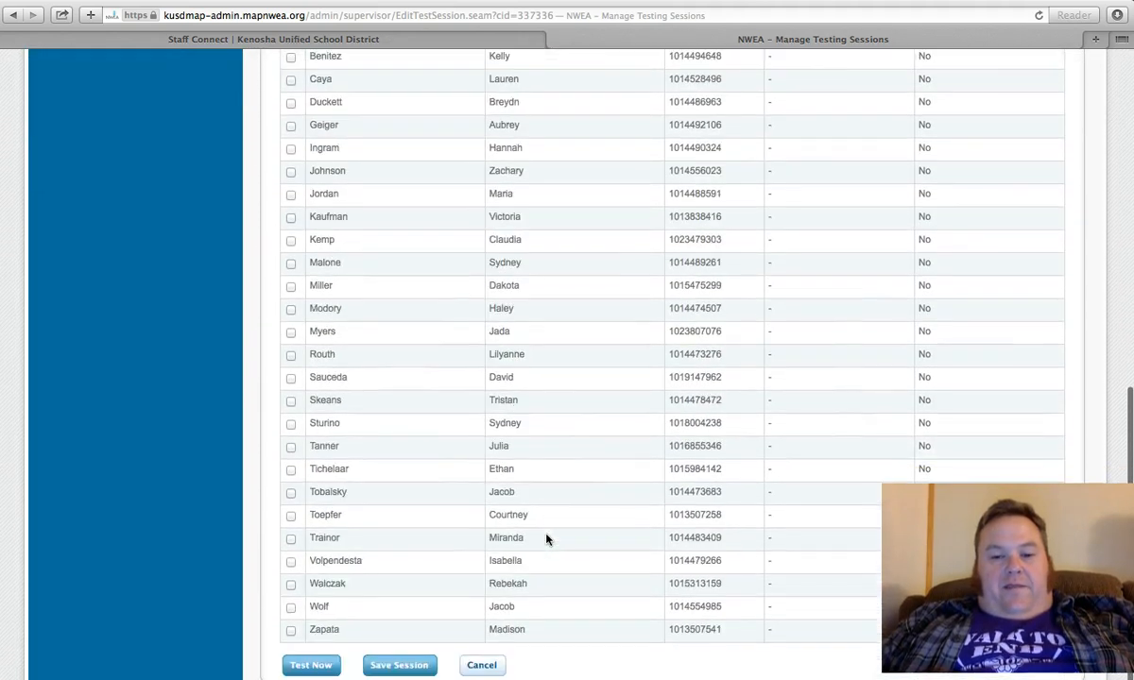
pyautogui.scroll(10, 546, 539)
pyautogui.scroll(-3, 546, 538)
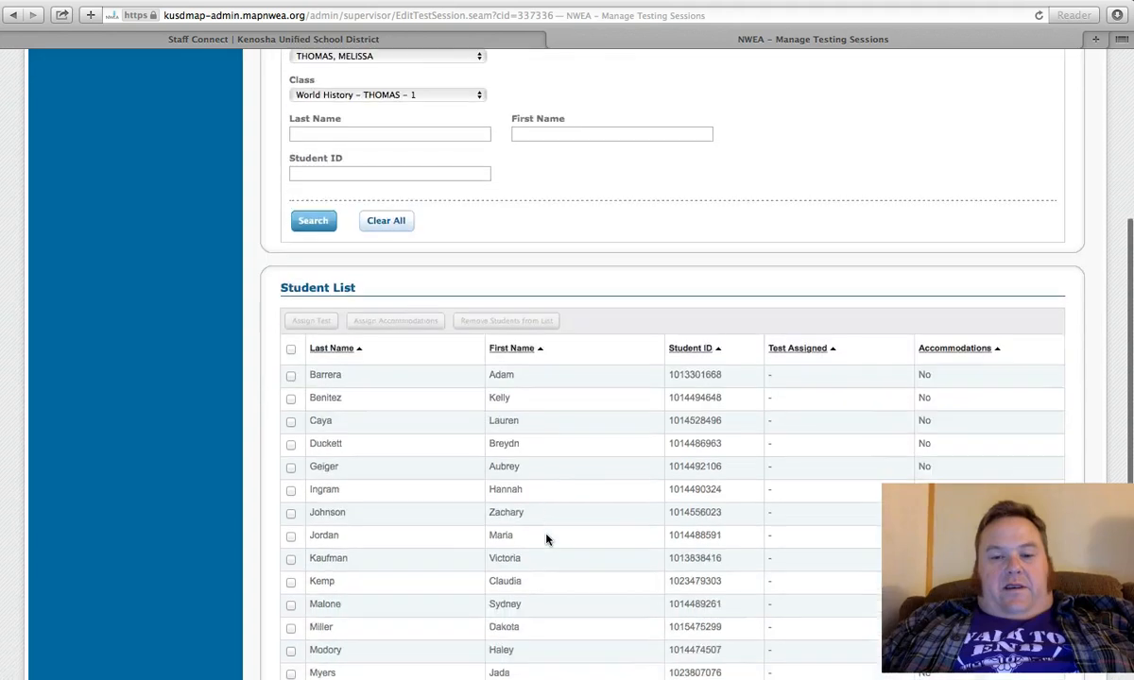
pyautogui.scroll(-5, 546, 538)
pyautogui.click(423, 557)
pyautogui.scroll(2, 542, 359)
pyautogui.scroll(-2, 541, 359)
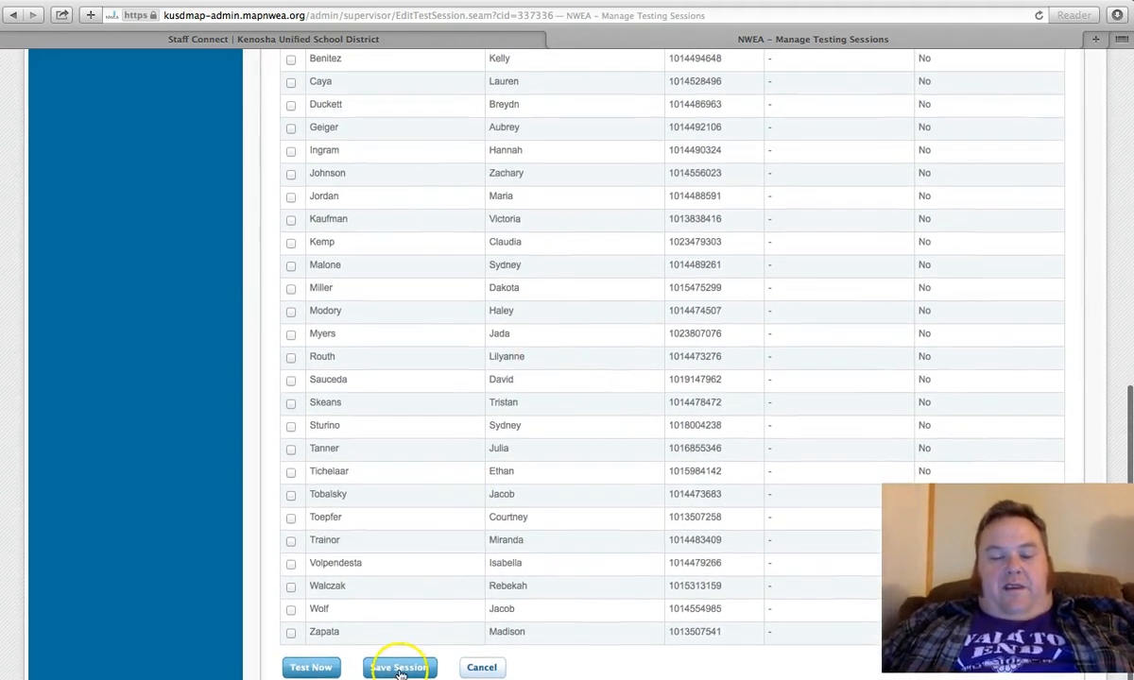
# Step: Save the testing session under the name winterharb and exit the setup
pyautogui.click(399, 668)
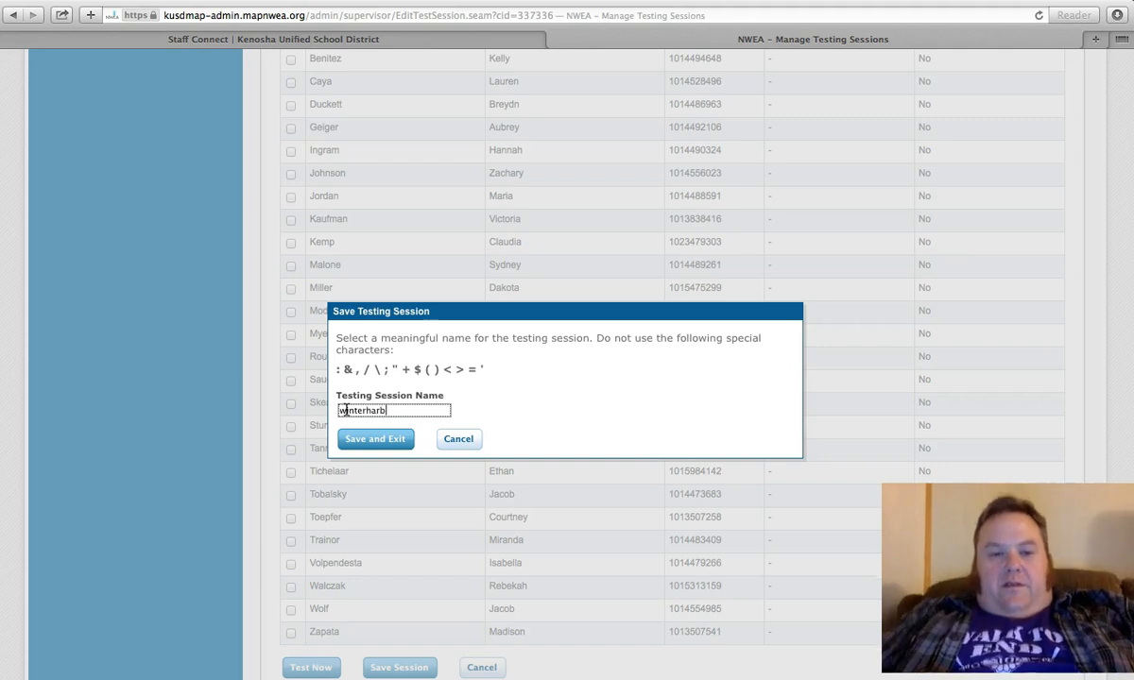
pyautogui.click(379, 442)
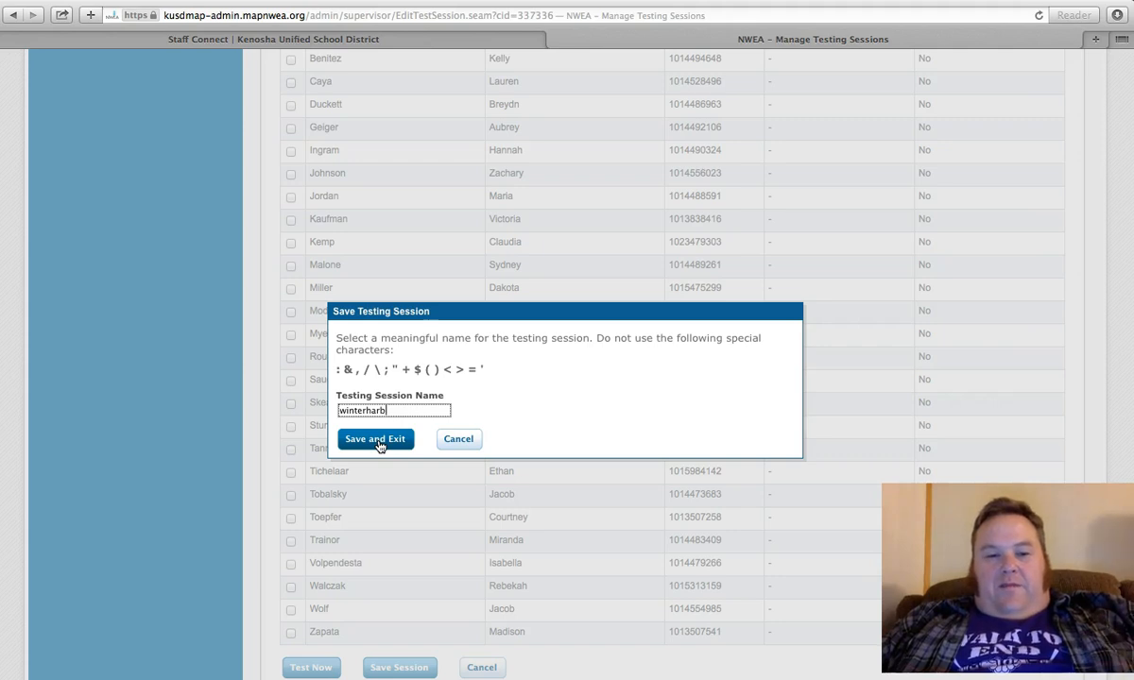
pyautogui.click(378, 441)
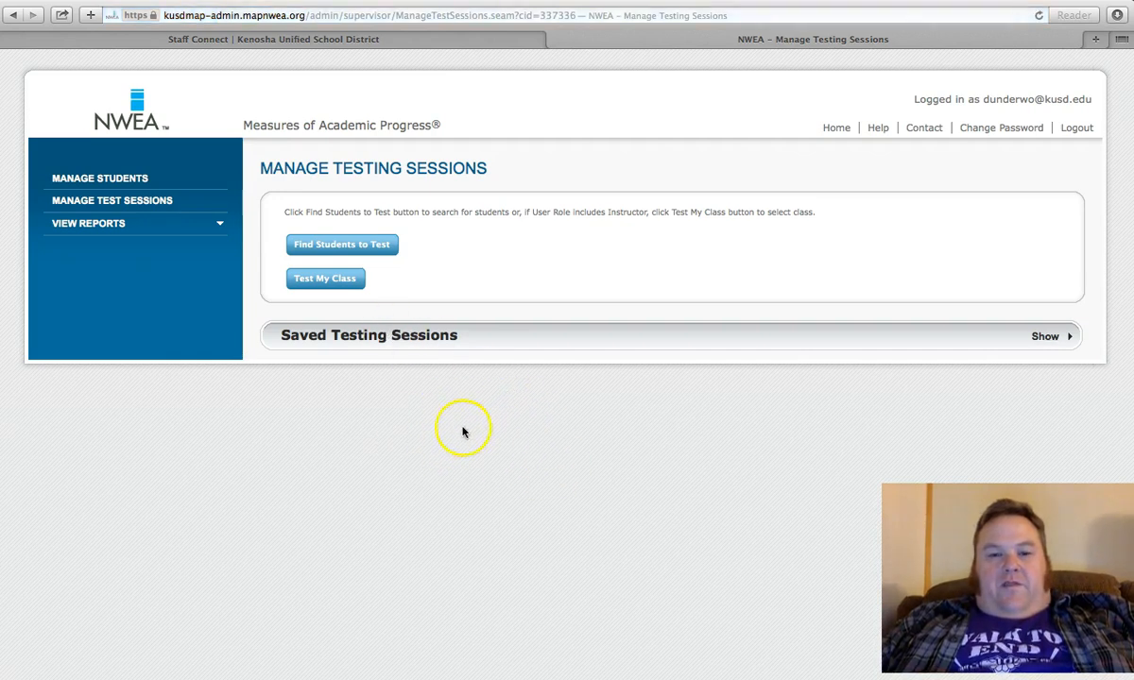
# Step: Show the saved testing sessions and open the winterharb session for editing
pyautogui.scroll(1, 302, 115)
pyautogui.hscroll(-1, 302, 114)
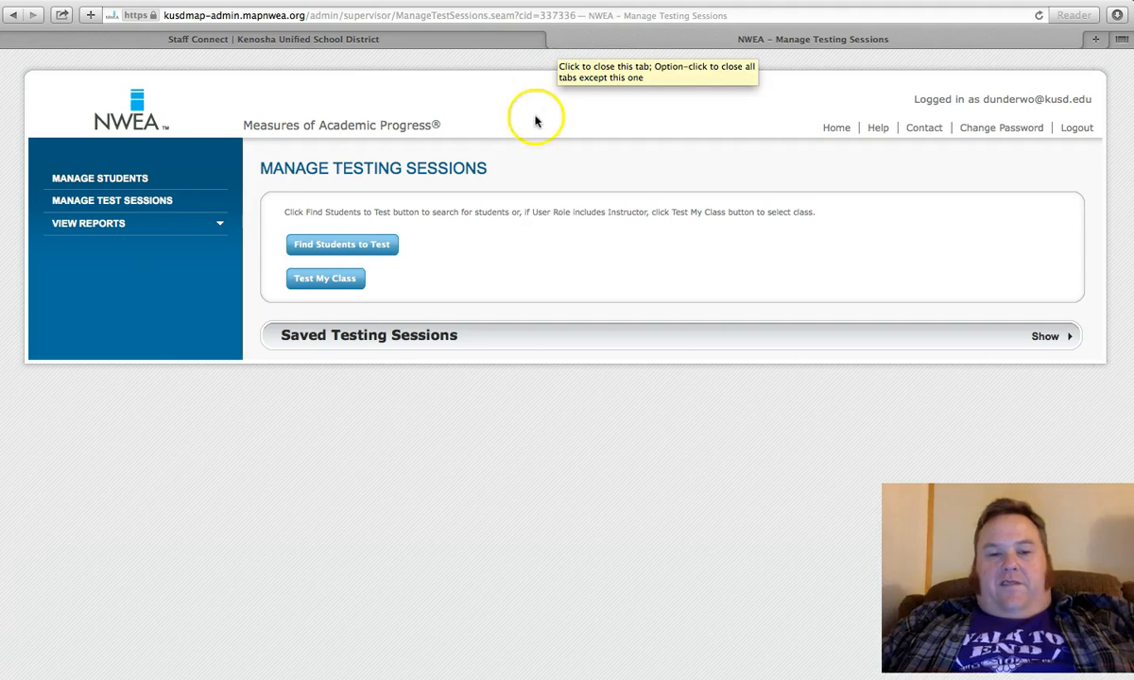
pyautogui.click(396, 346)
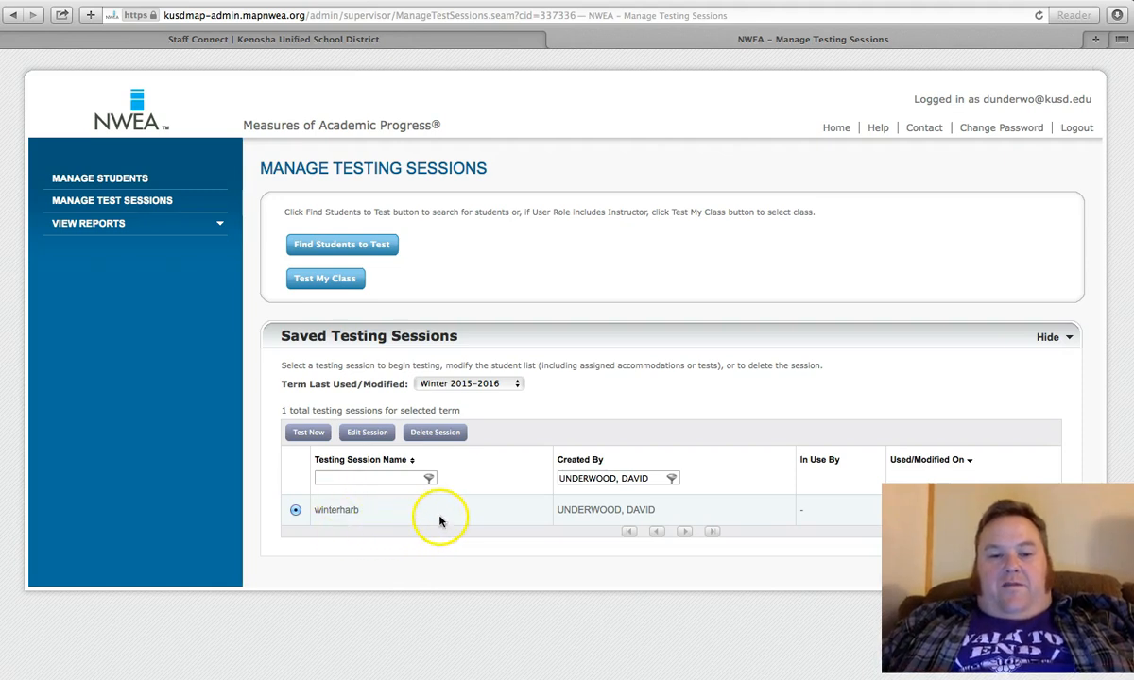
pyautogui.click(367, 437)
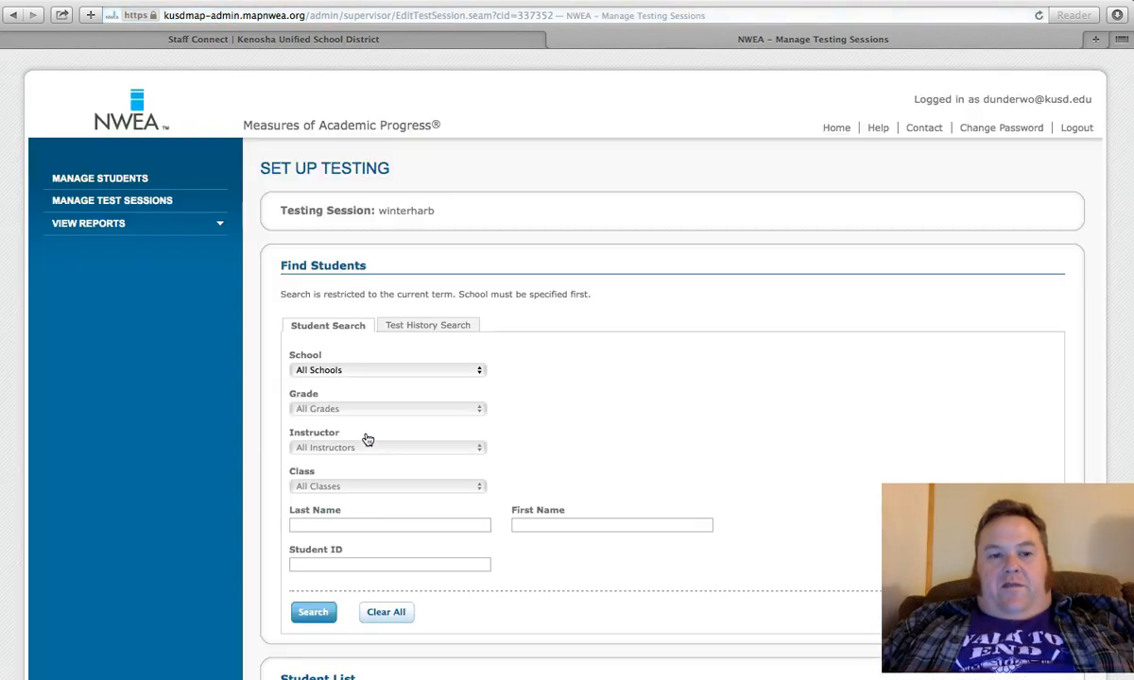
# Step: Examine the winterharb session's student search options and its student list, including the test assignment and accommodation columns
pyautogui.scroll(-10, 392, 510)
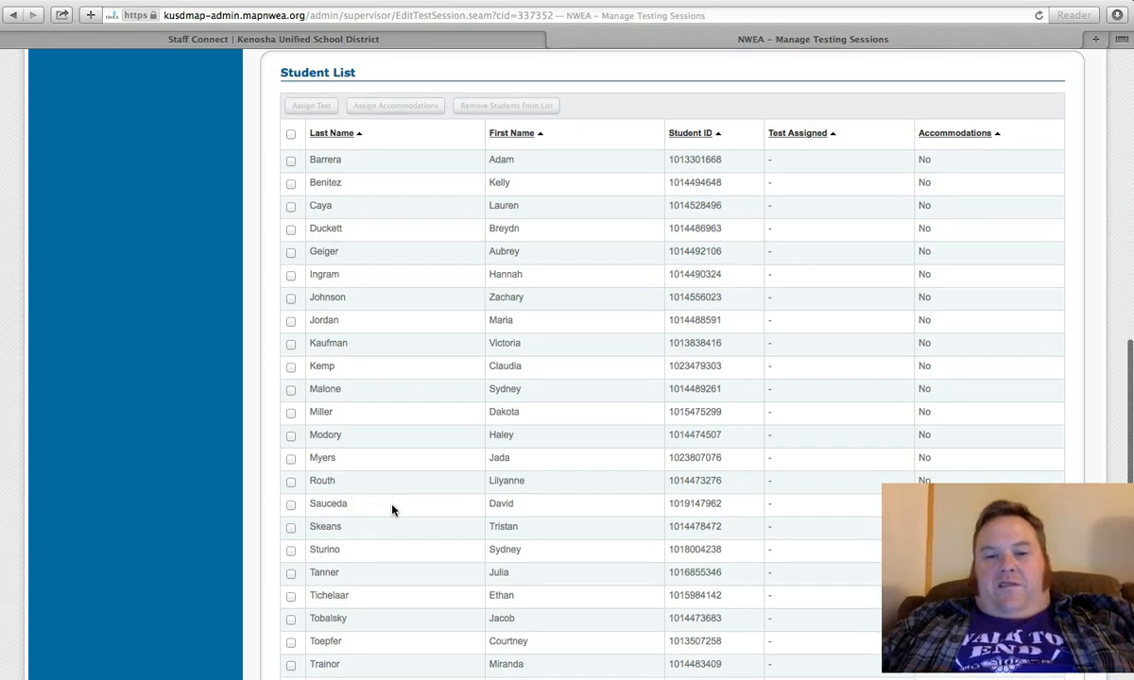
pyautogui.scroll(-2, 392, 510)
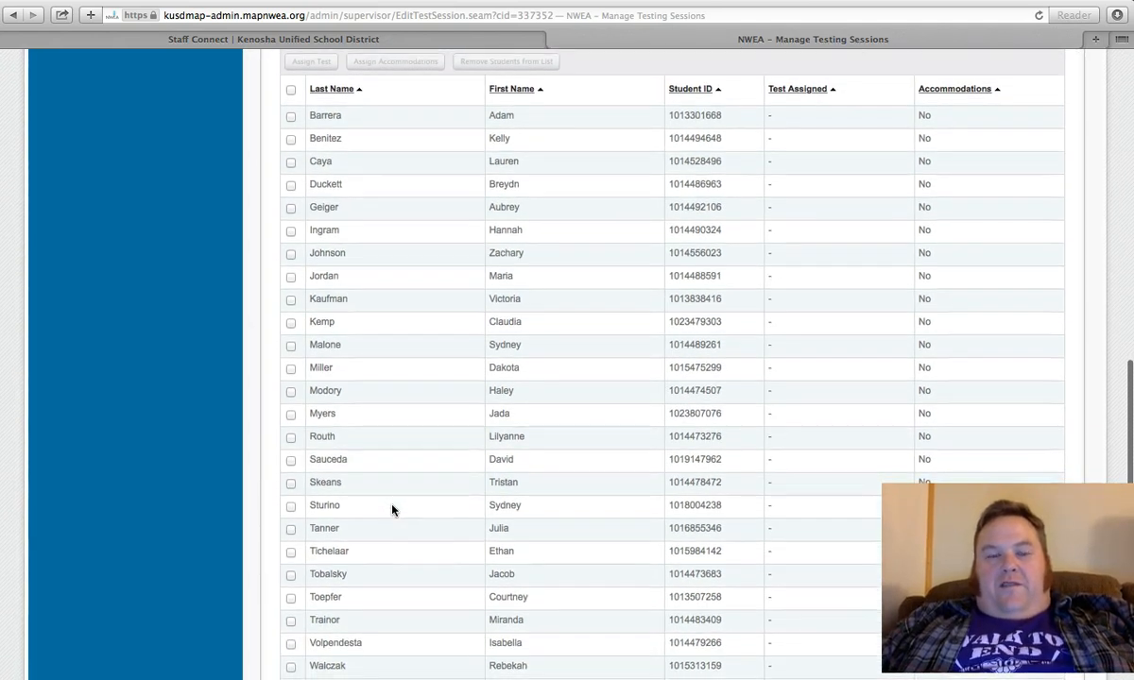
pyautogui.scroll(5, 392, 510)
pyautogui.scroll(-6, 392, 510)
pyautogui.scroll(5, 392, 511)
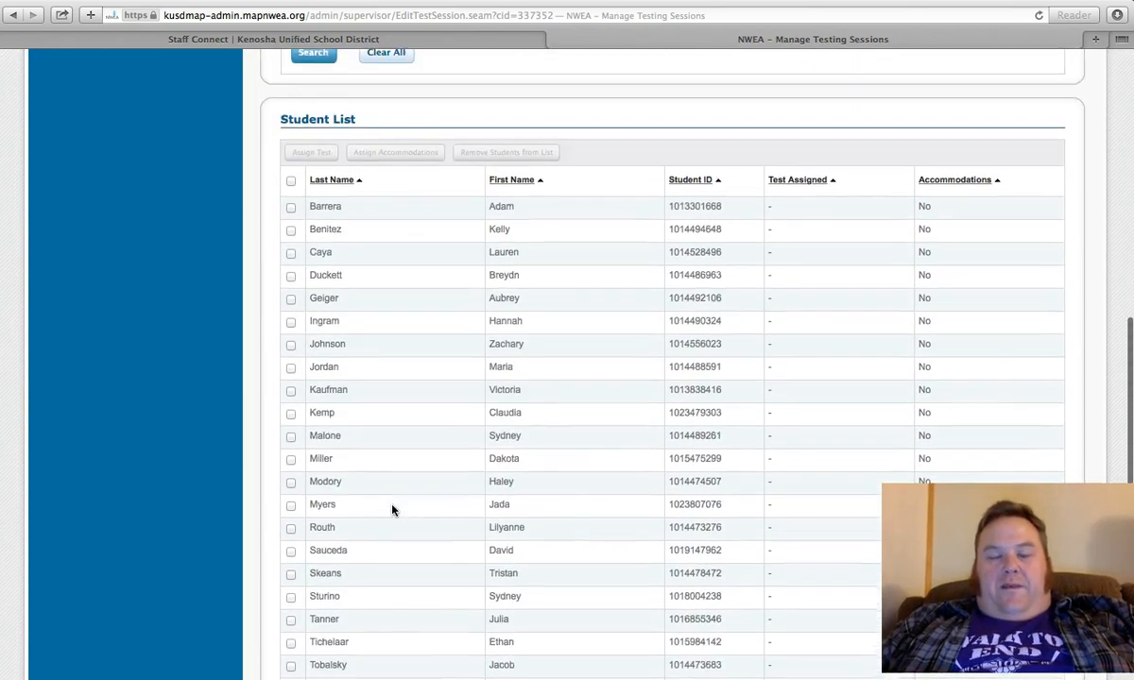
pyautogui.scroll(10, 392, 508)
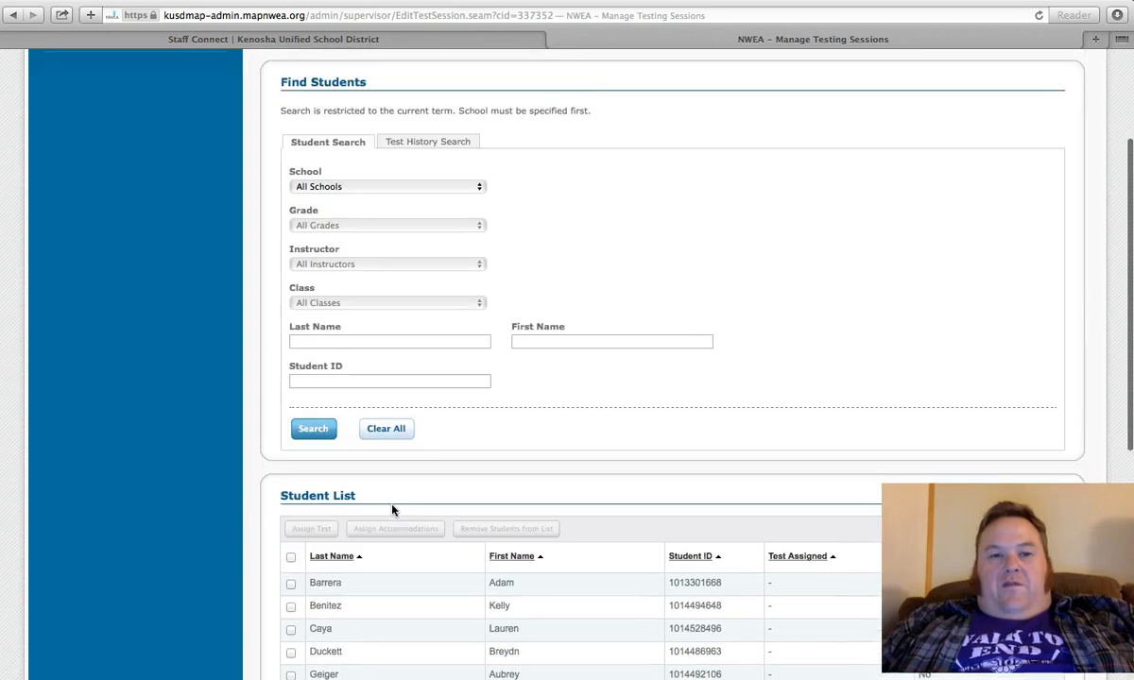
pyautogui.click(374, 458)
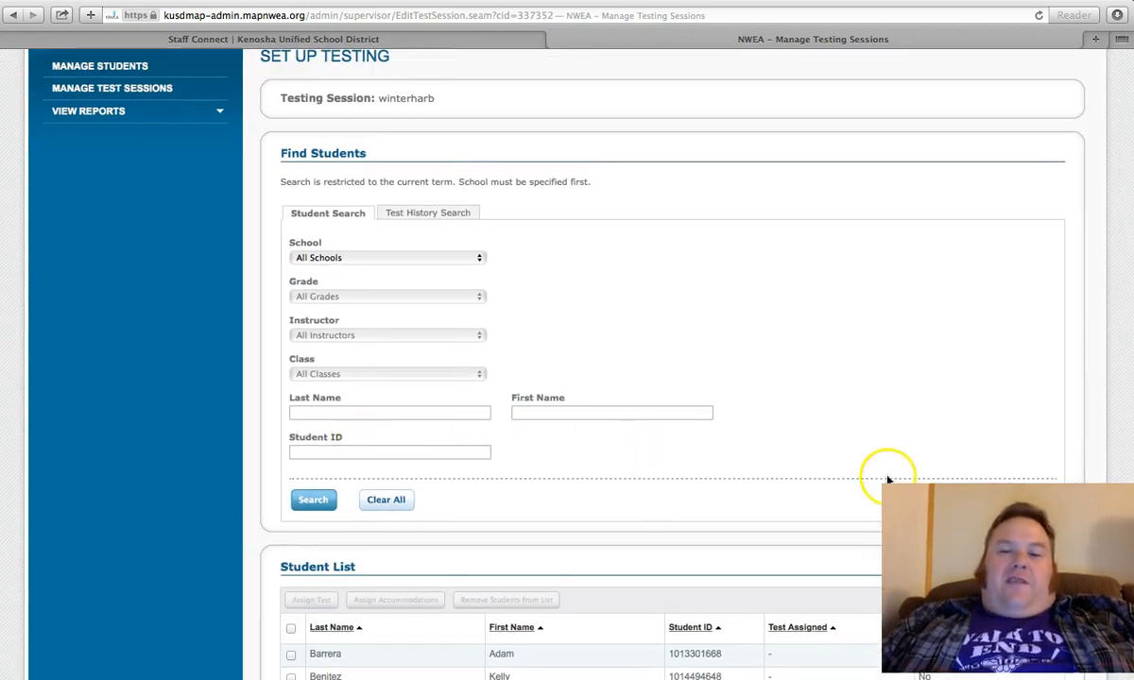
pyautogui.scroll(2, 977, 457)
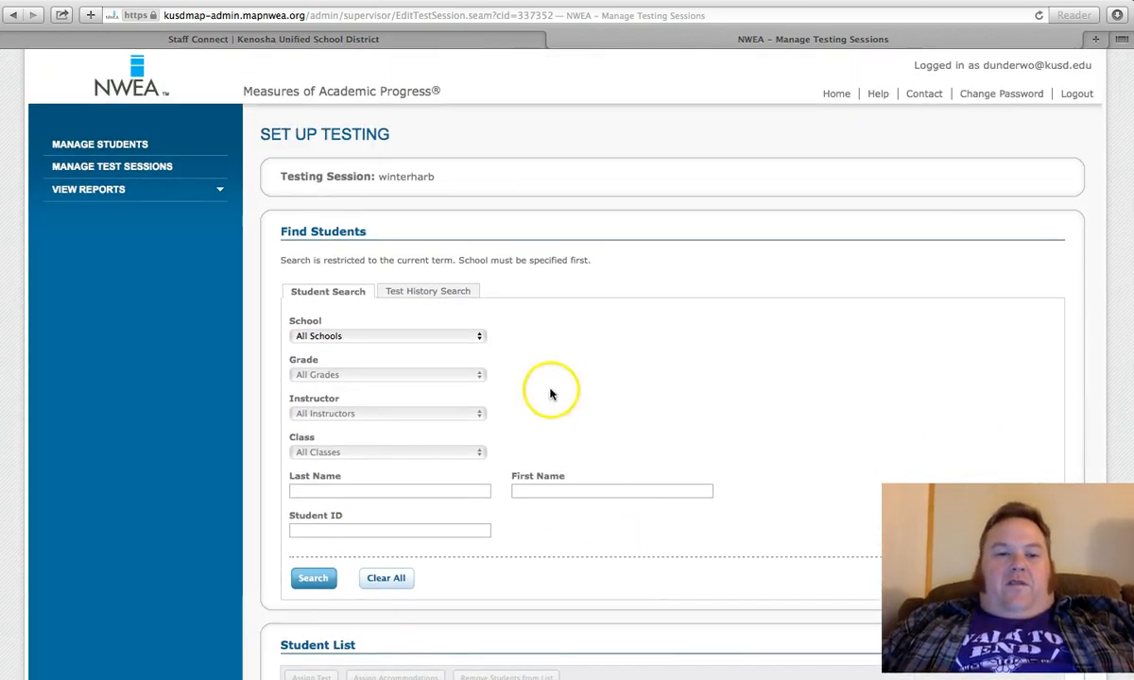
pyautogui.scroll(-3, 452, 524)
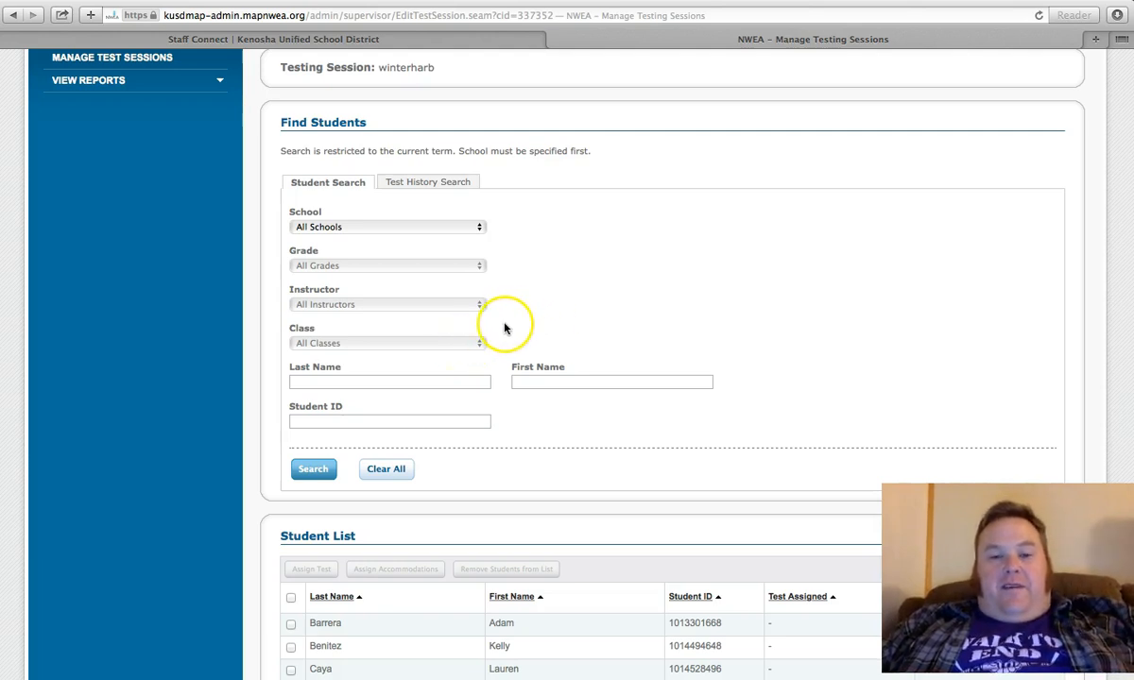
pyautogui.scroll(-10, 502, 328)
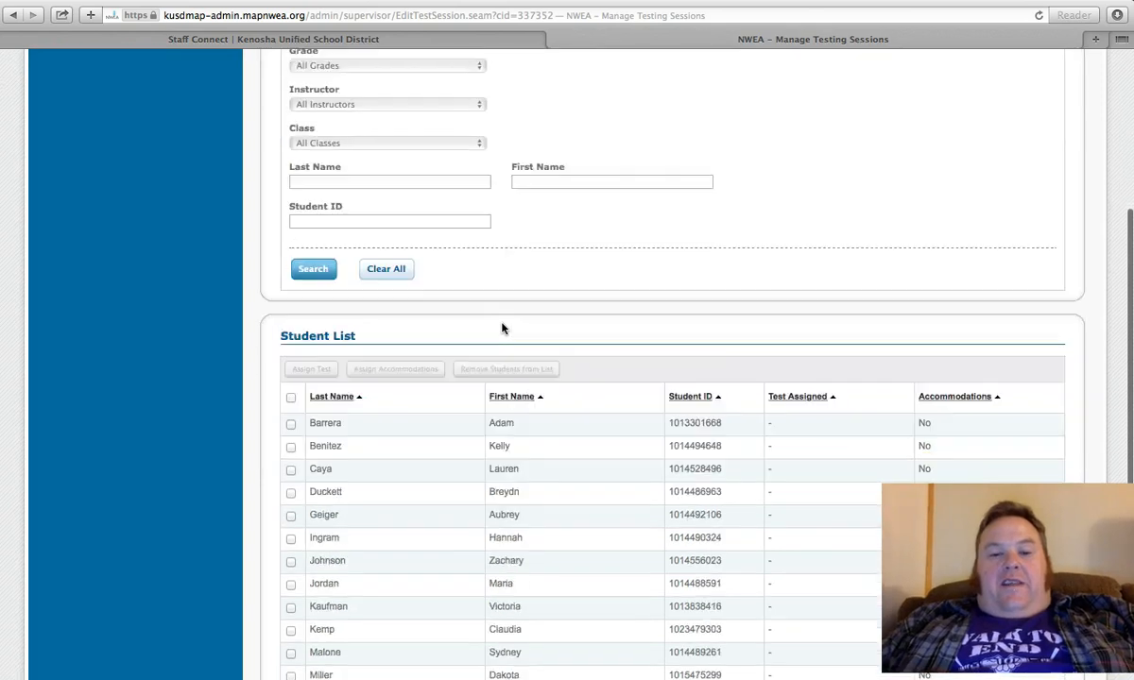
pyautogui.scroll(10, 501, 328)
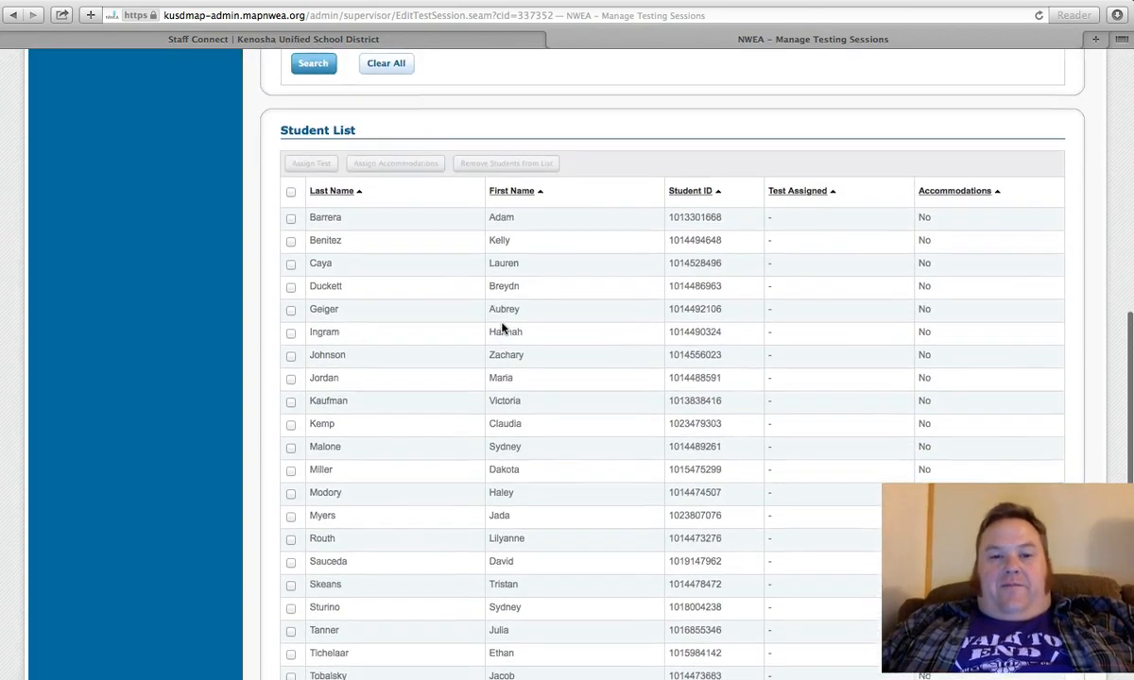
pyautogui.scroll(-5, 501, 327)
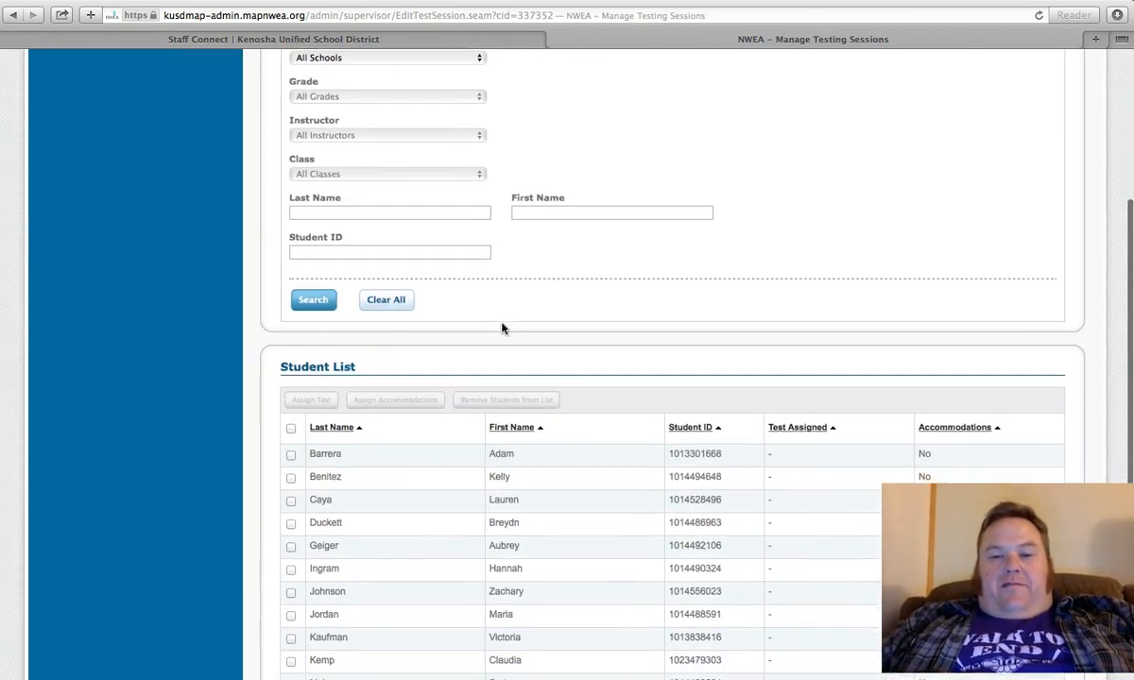
pyautogui.scroll(-2, 502, 328)
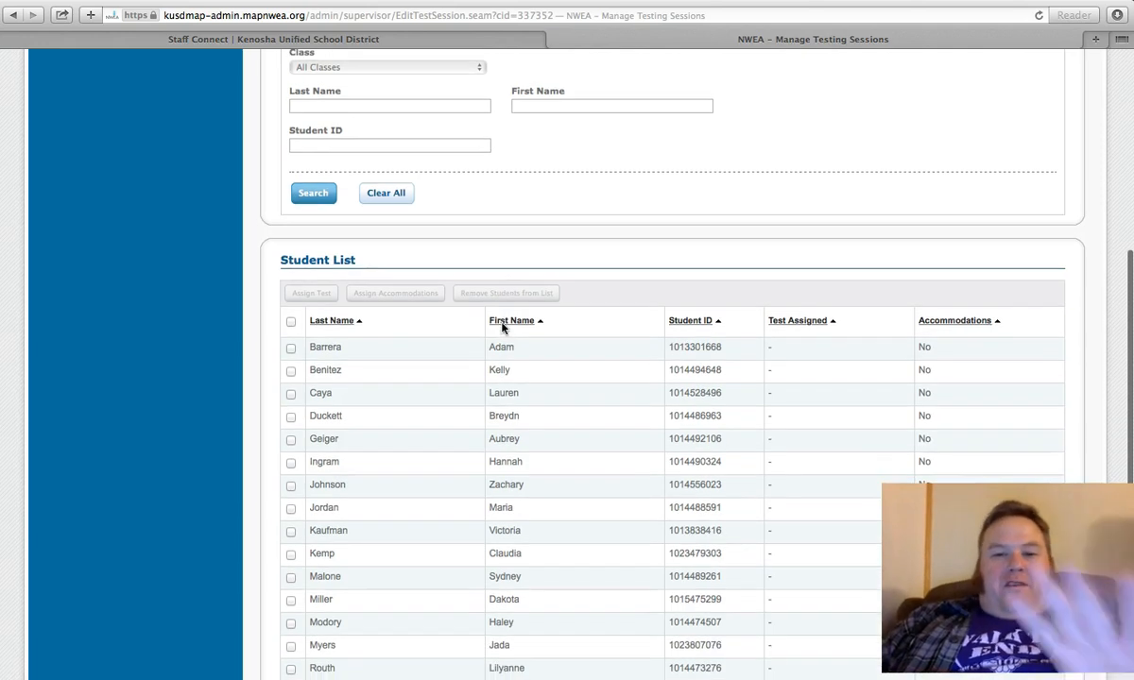
pyautogui.scroll(-5, 501, 328)
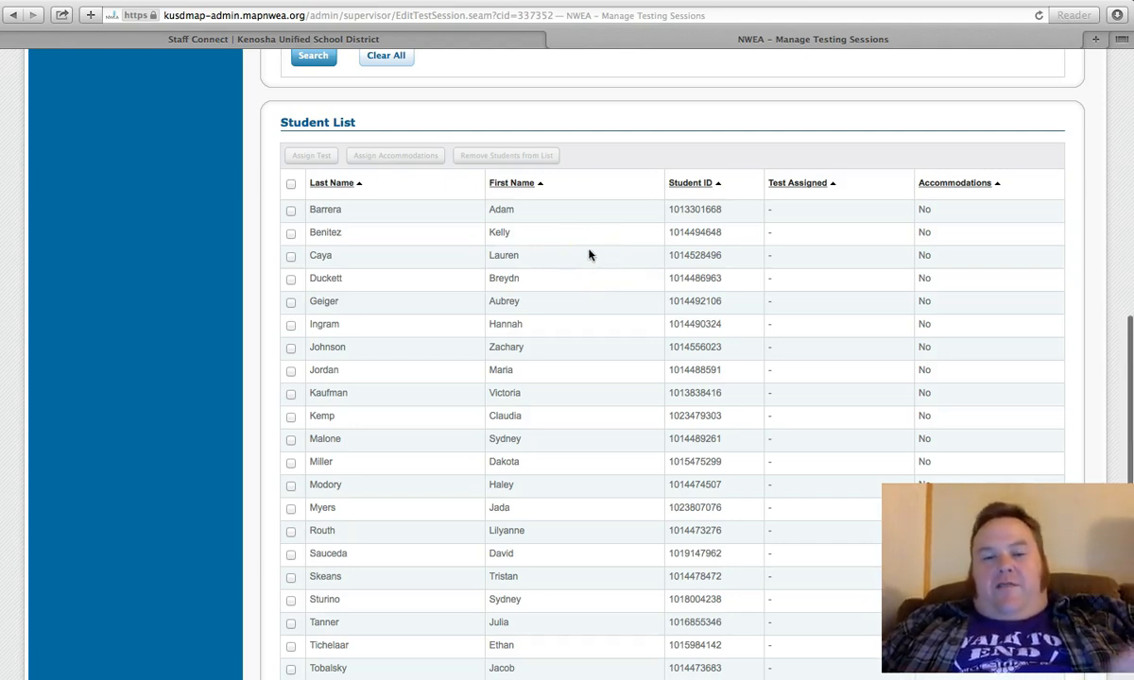
pyautogui.scroll(-3, 589, 254)
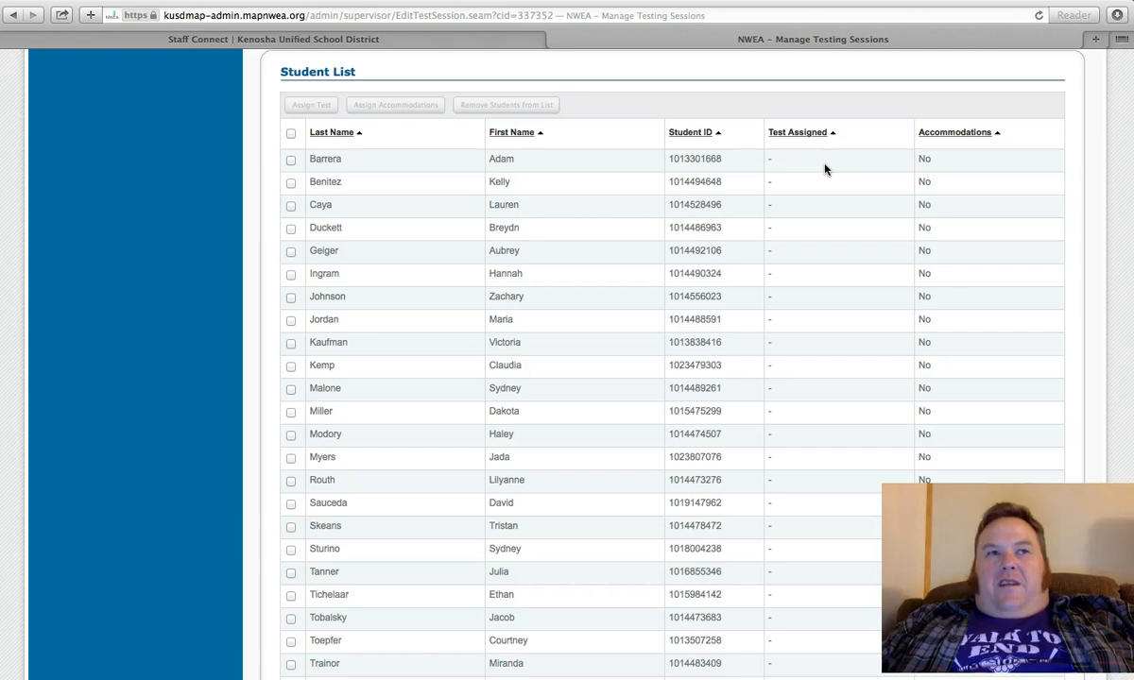
# Step: Select all students in the winterharb list and assign them the test MAP: Math 6+ Common Core 2010 V2
pyautogui.scroll(2, 825, 168)
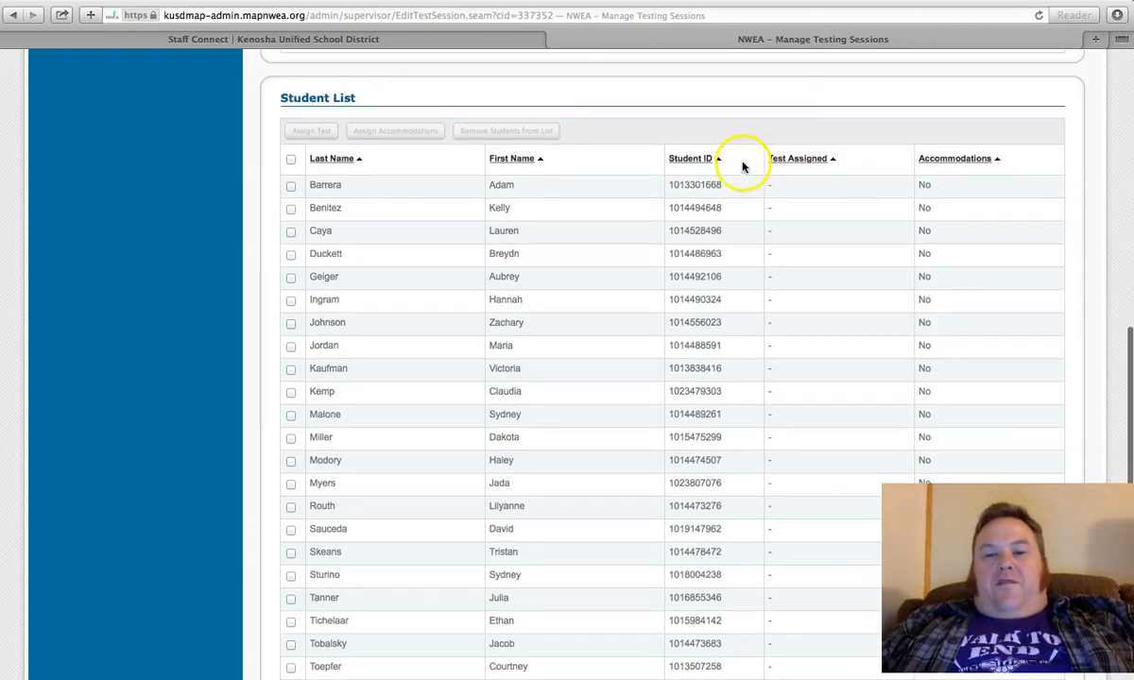
pyautogui.click(290, 160)
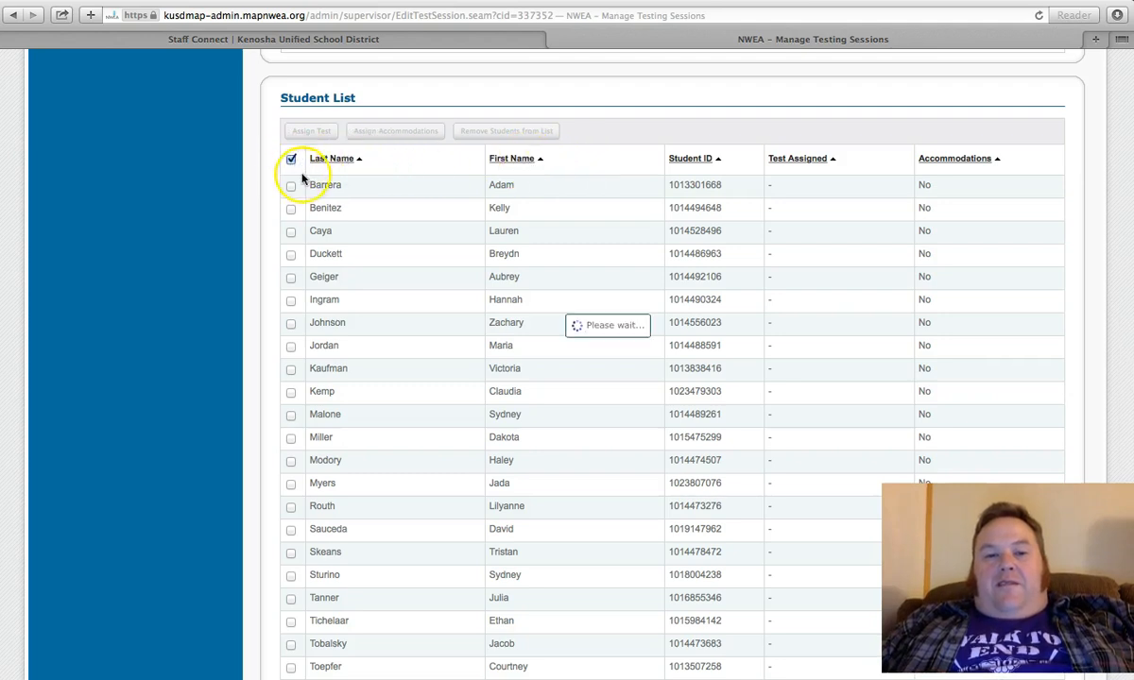
pyautogui.scroll(-3, 329, 261)
pyautogui.scroll(3, 334, 263)
pyautogui.scroll(2, 333, 263)
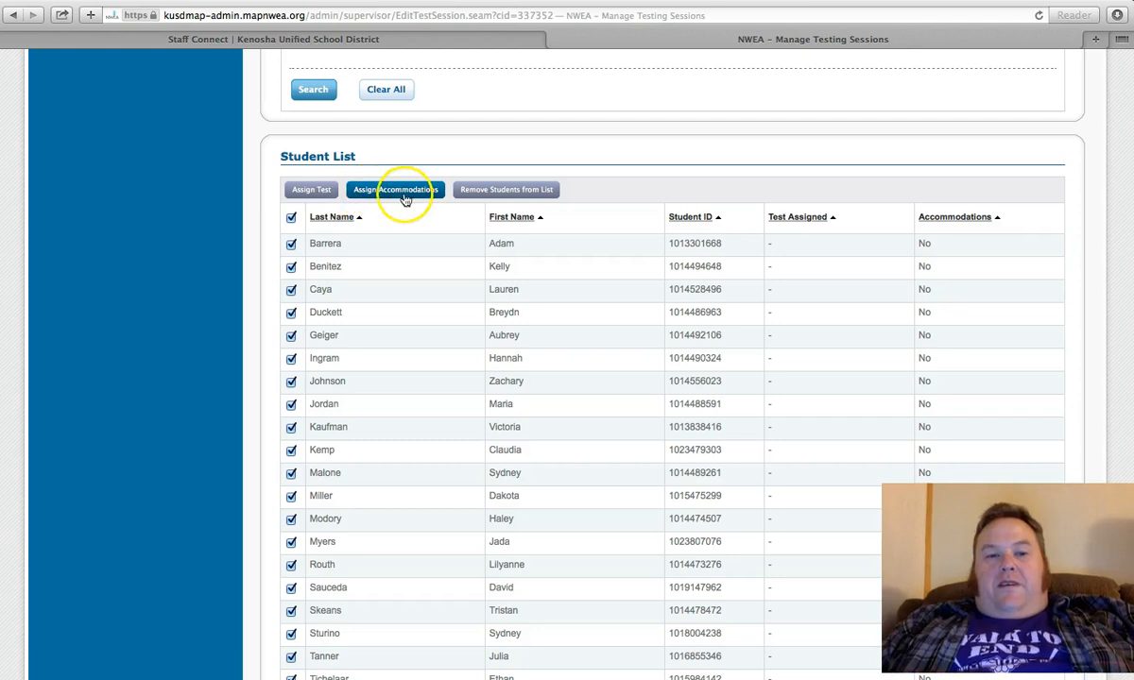
pyautogui.click(313, 191)
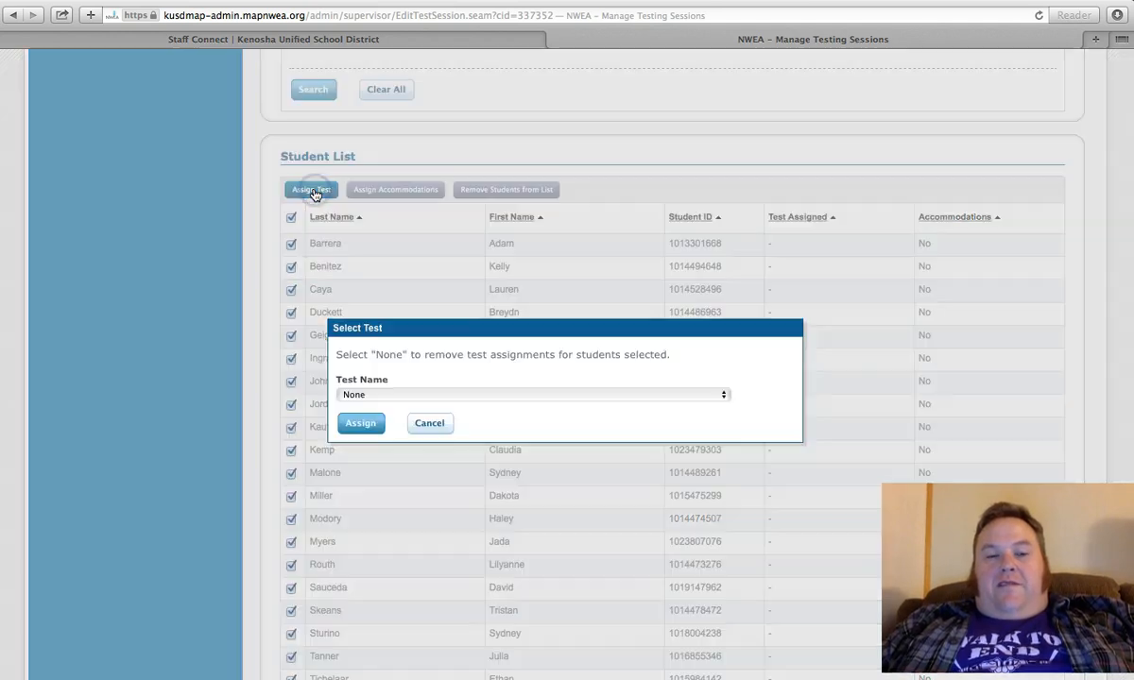
pyautogui.click(724, 396)
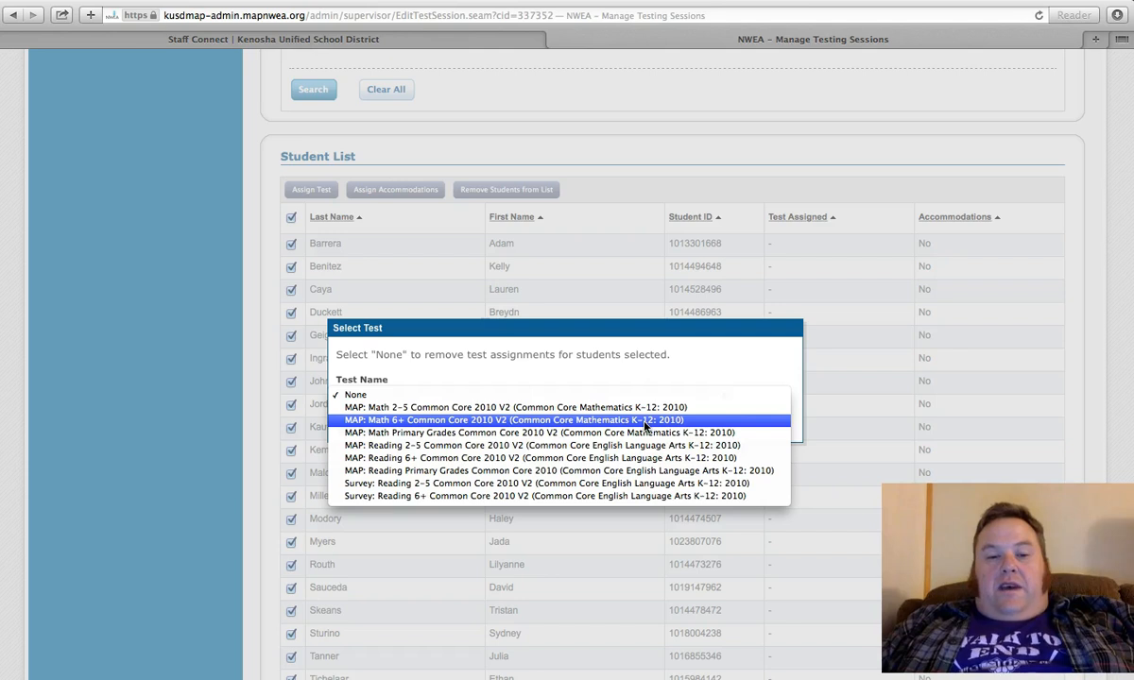
pyautogui.click(645, 458)
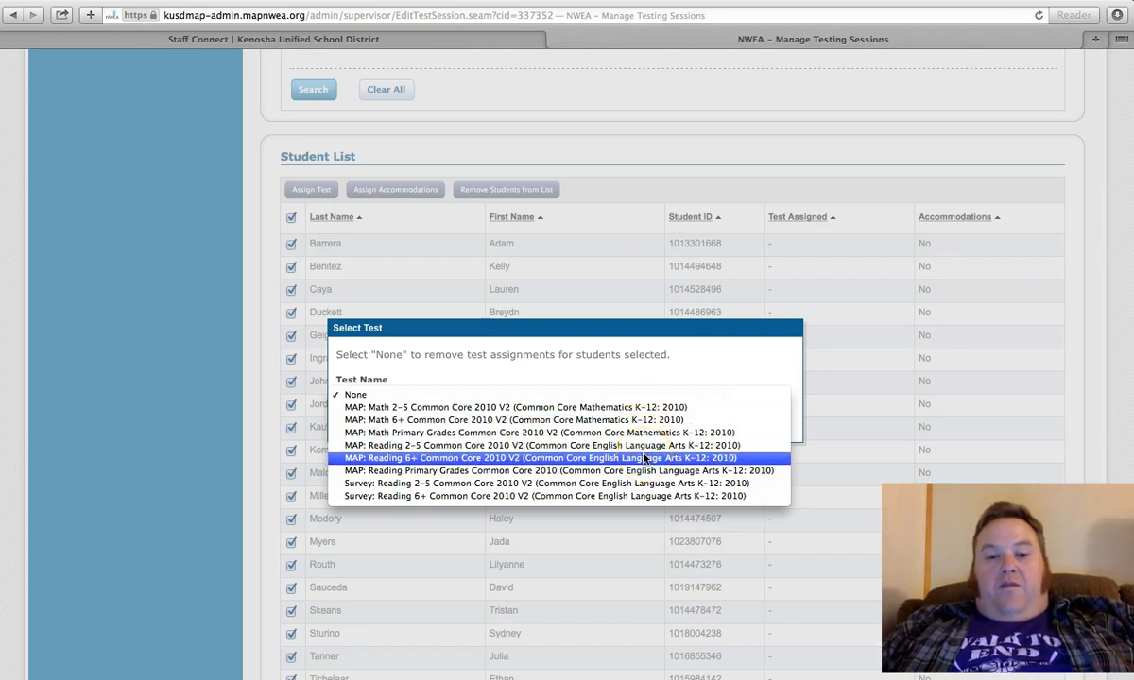
pyautogui.click(599, 420)
pyautogui.click(507, 422)
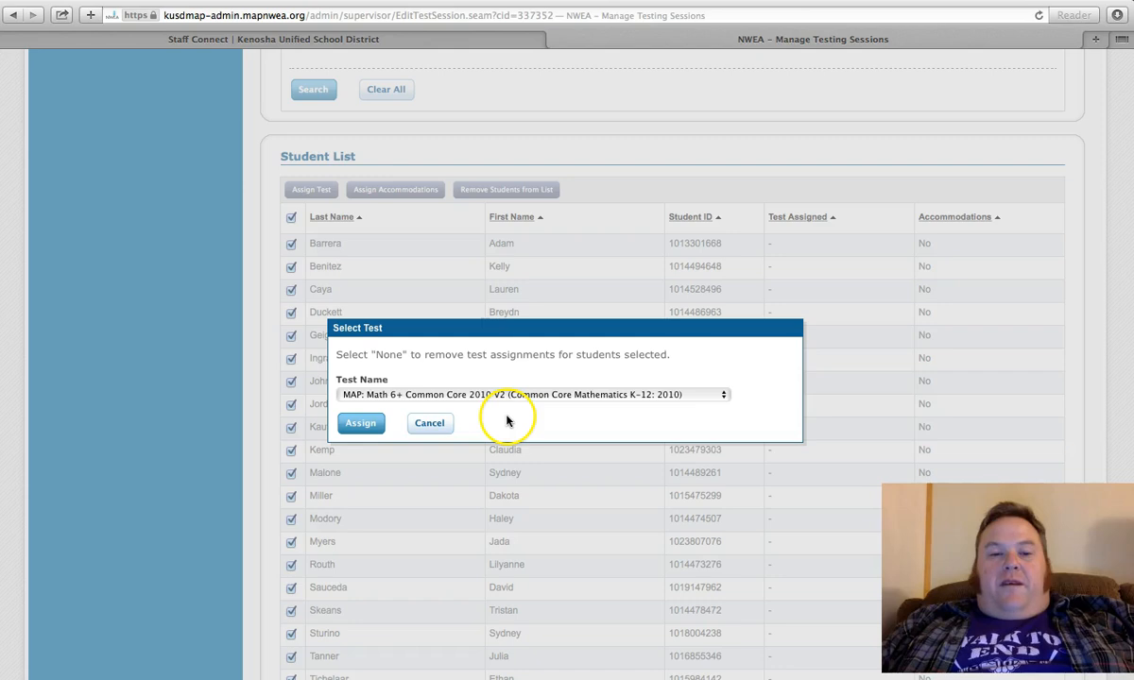
pyautogui.click(363, 425)
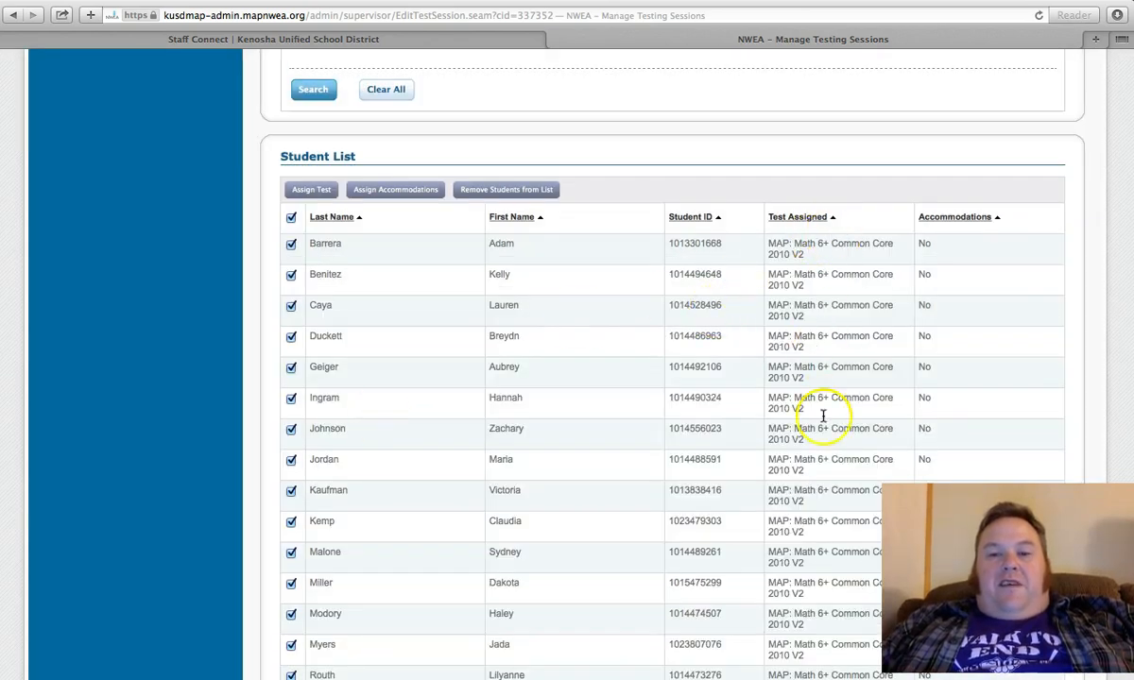
# Step: Review the test assignments in the student list, then save the edited session under the name winterharb and exit
pyautogui.scroll(-10, 809, 611)
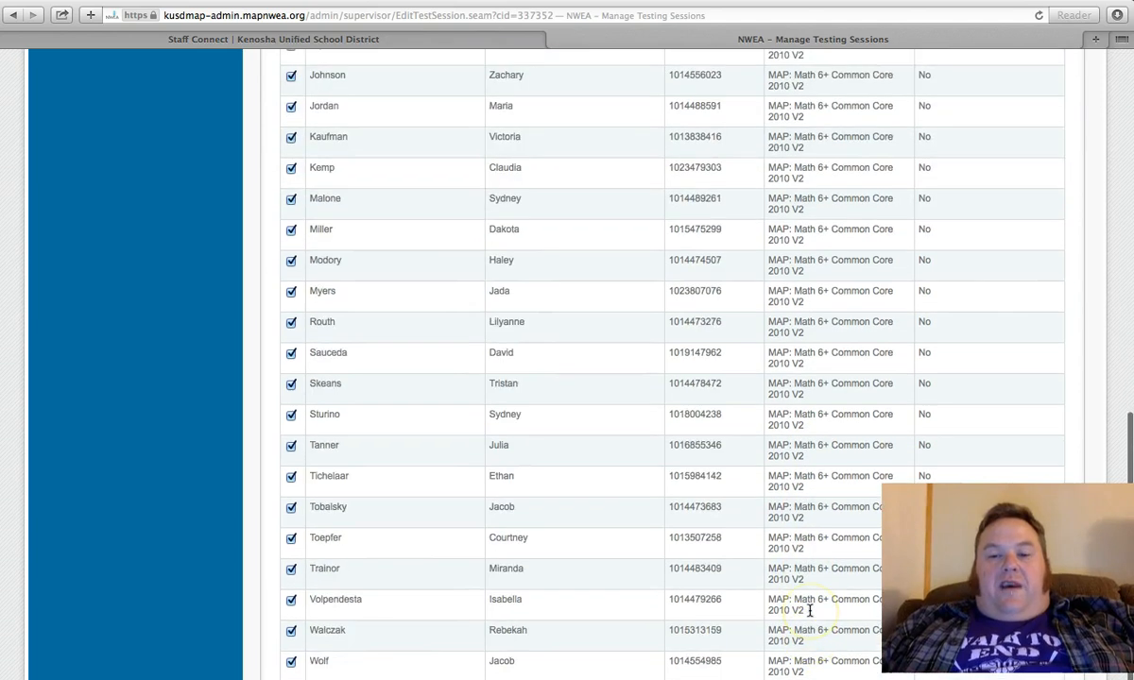
pyautogui.scroll(8, 810, 612)
pyautogui.scroll(3, 810, 612)
pyautogui.scroll(-8, 810, 609)
pyautogui.click(398, 670)
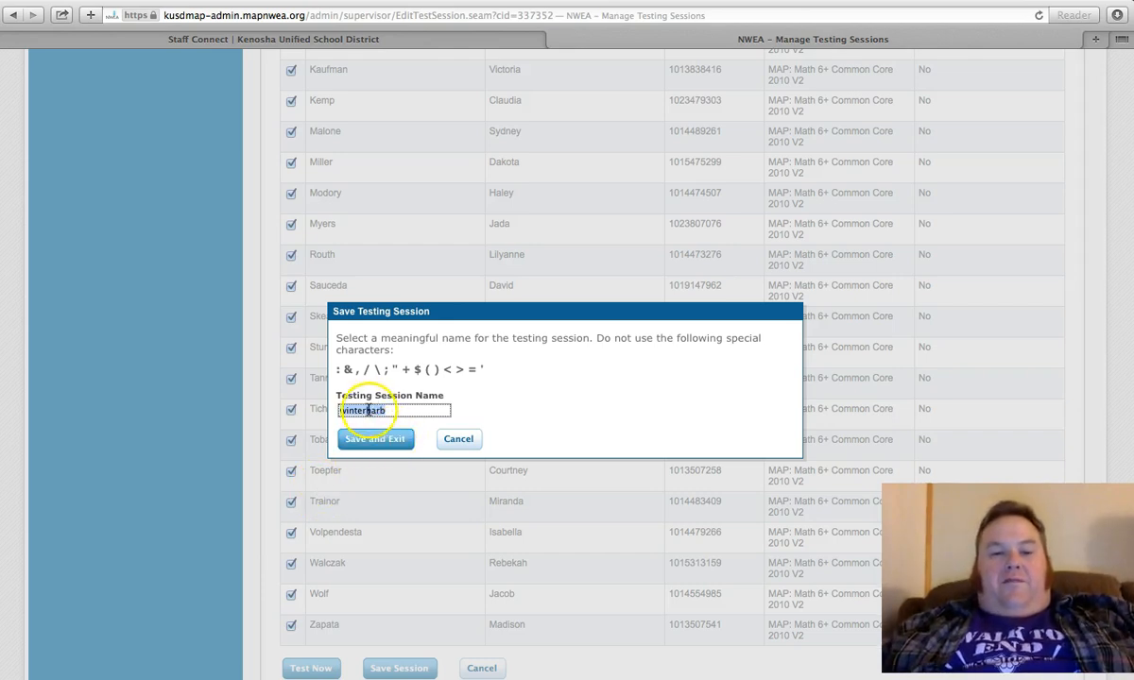
pyautogui.click(395, 438)
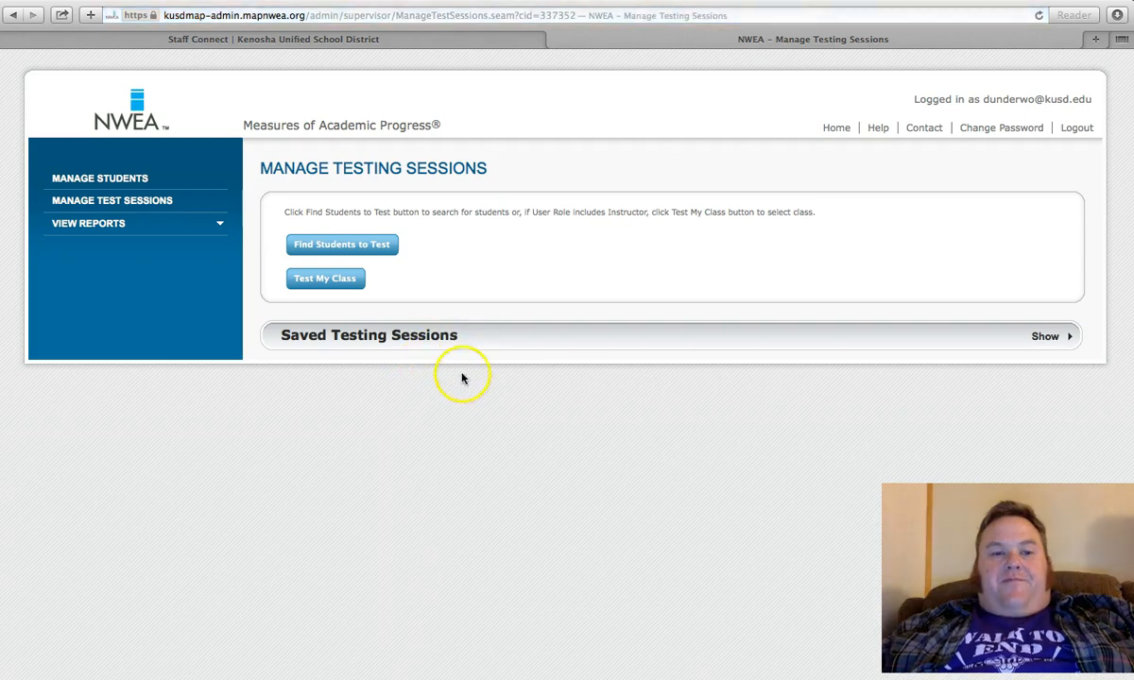
# Step: Close the testing sessions page and log back in to the MAP admin site through the KUSD MAPs link on Staff Connect
pyautogui.click(553, 42)
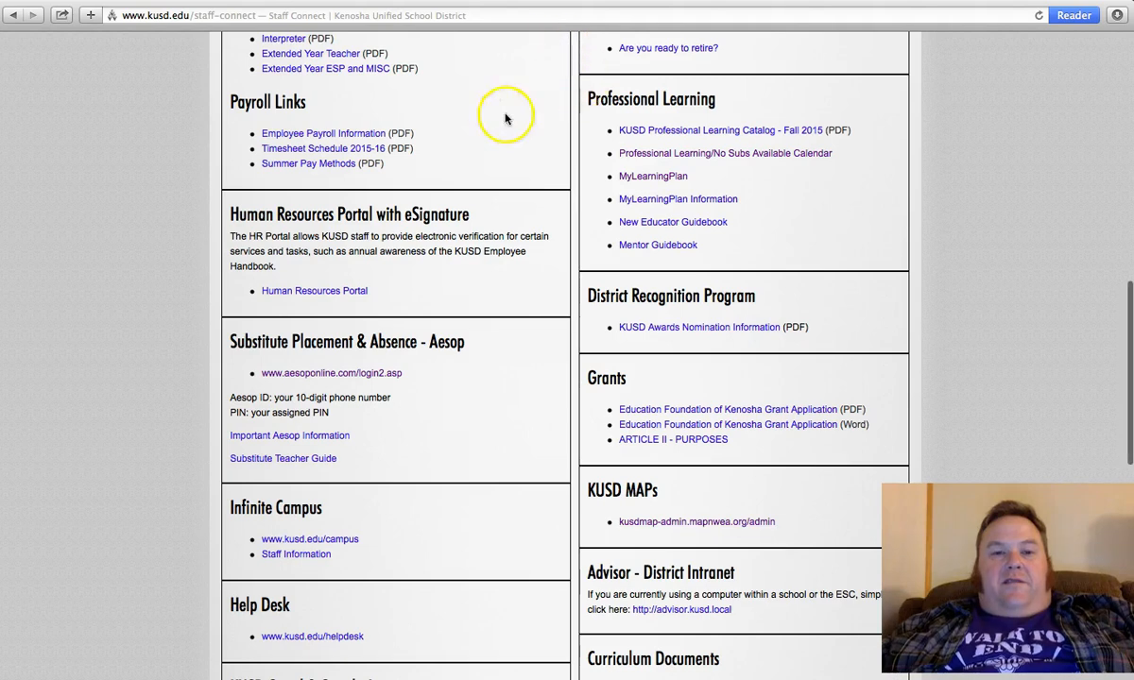
pyautogui.scroll(3, 515, 170)
pyautogui.scroll(5, 518, 182)
pyautogui.scroll(-3, 518, 182)
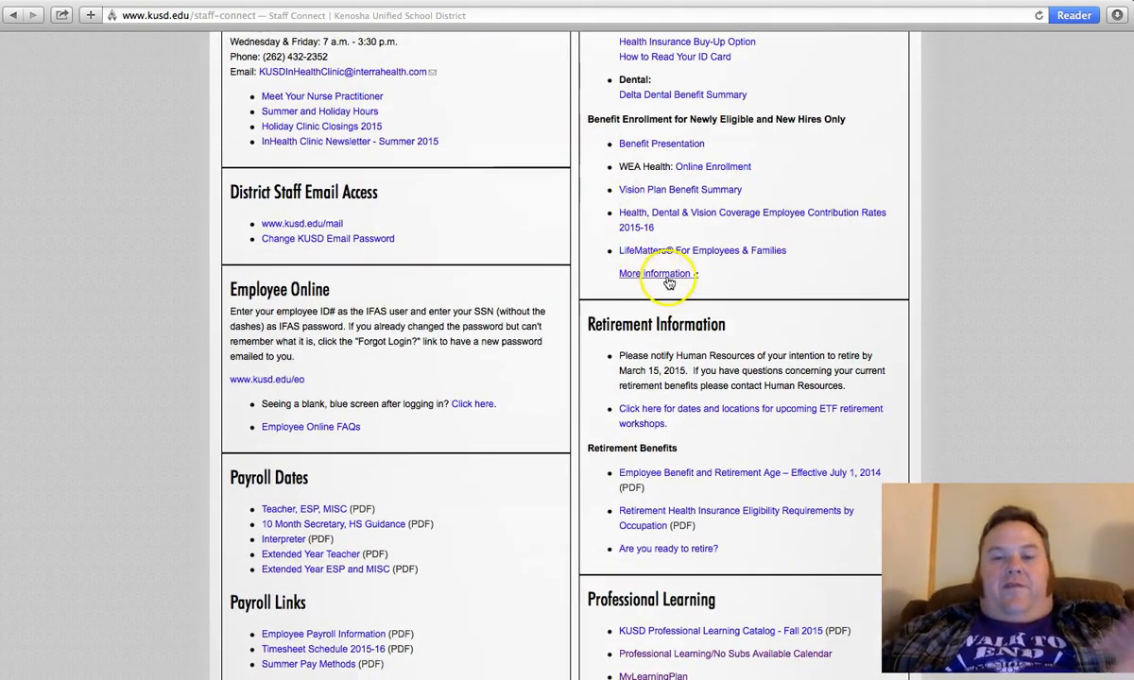
pyautogui.scroll(-1, 753, 360)
pyautogui.scroll(-4, 753, 360)
pyautogui.scroll(-2, 753, 359)
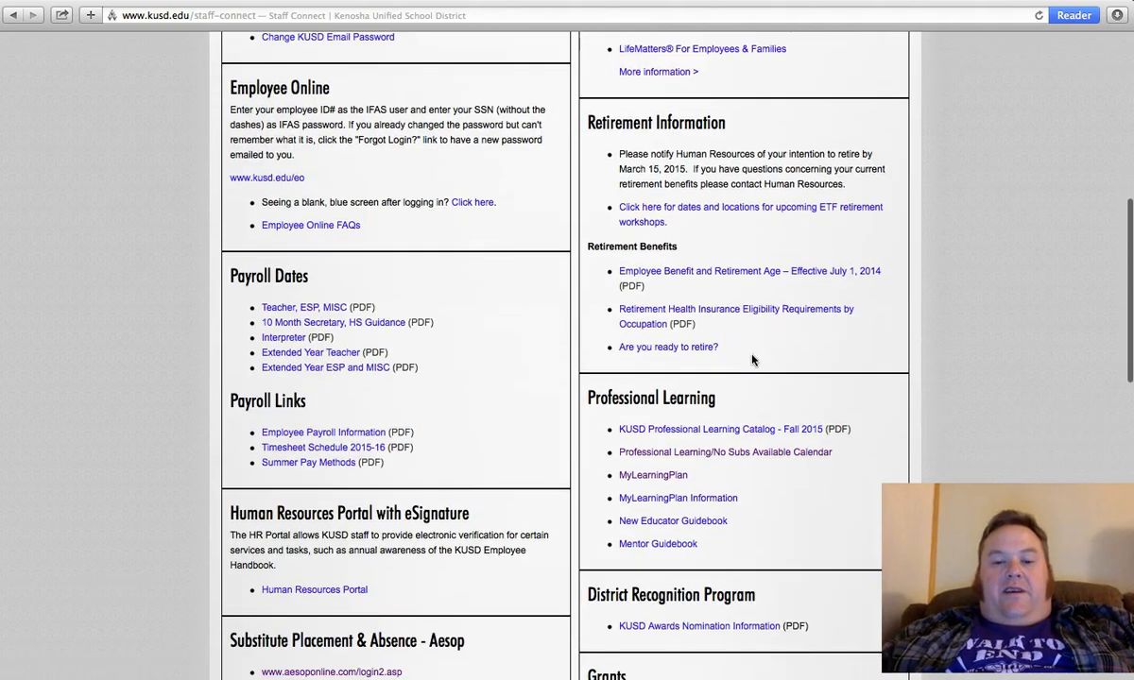
pyautogui.scroll(-1, 753, 360)
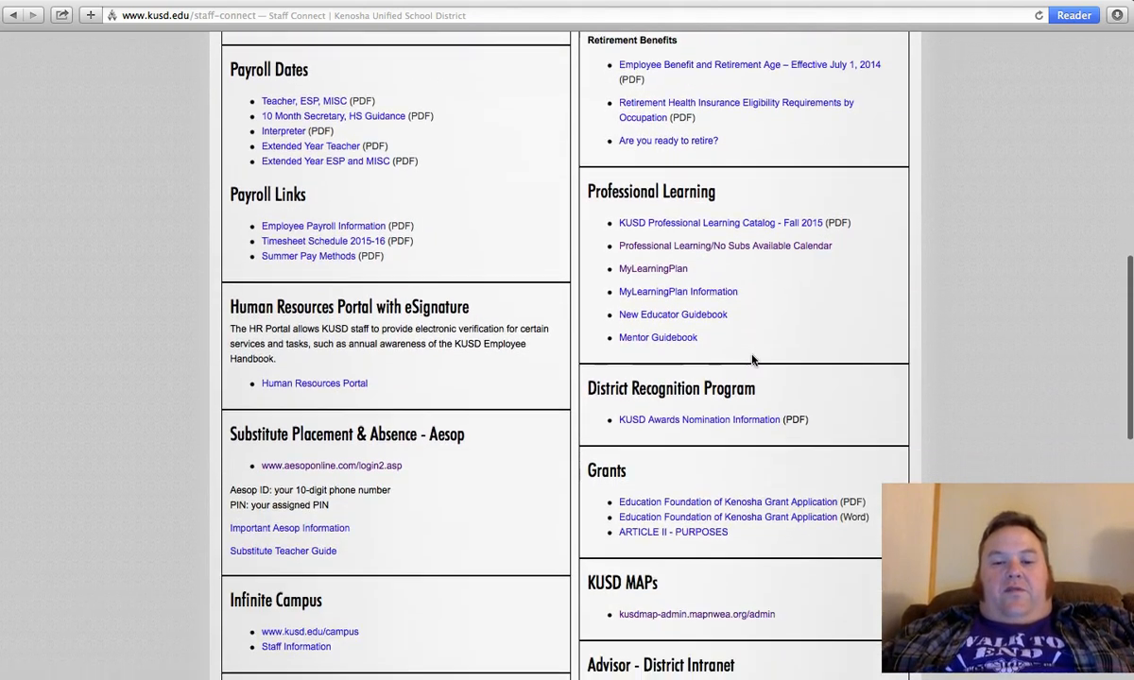
pyautogui.click(677, 616)
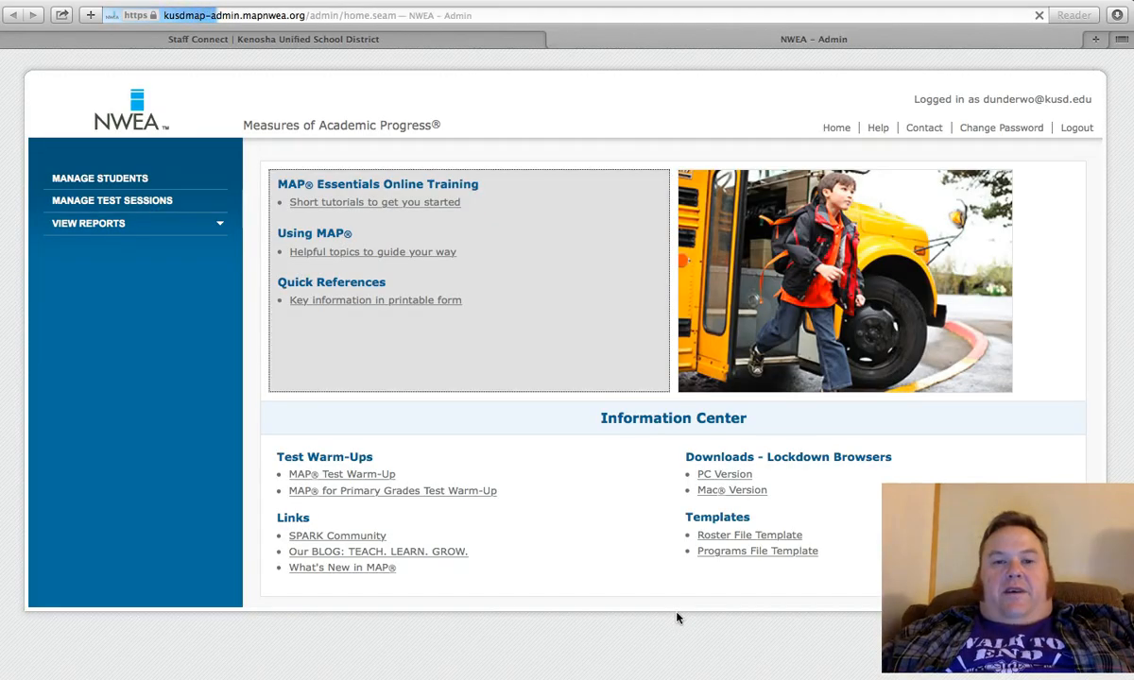
pyautogui.click(609, 508)
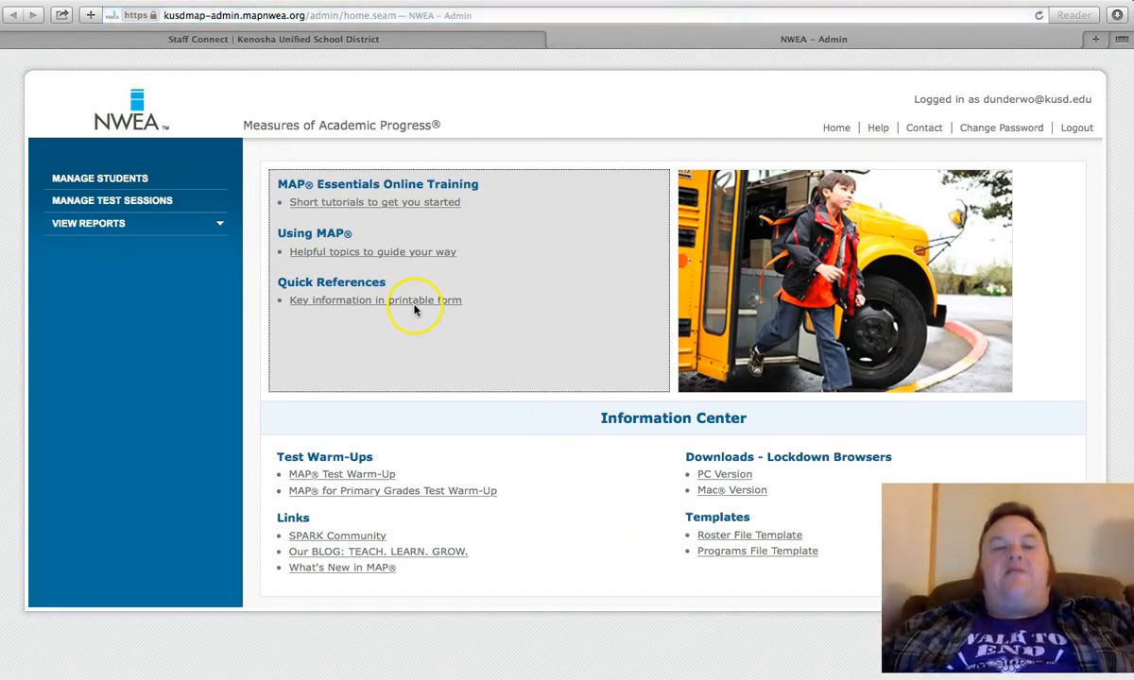
# Step: Show the saved testing sessions under Manage Test Sessions and start testing with the winterharb session
pyautogui.click(123, 203)
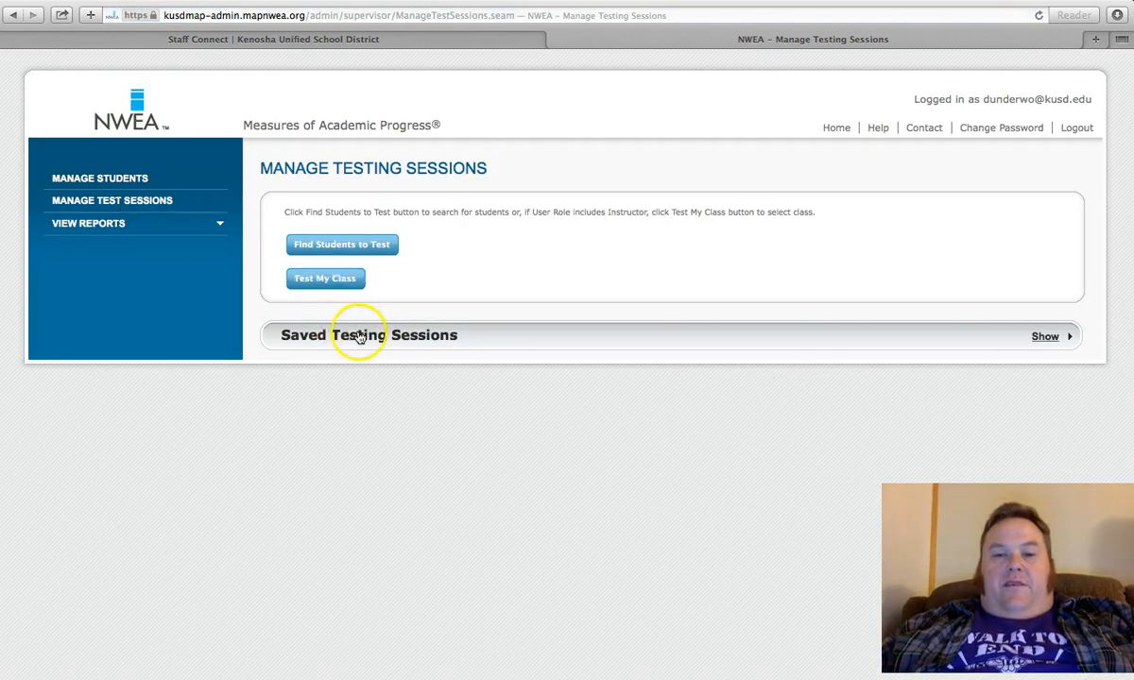
pyautogui.click(335, 342)
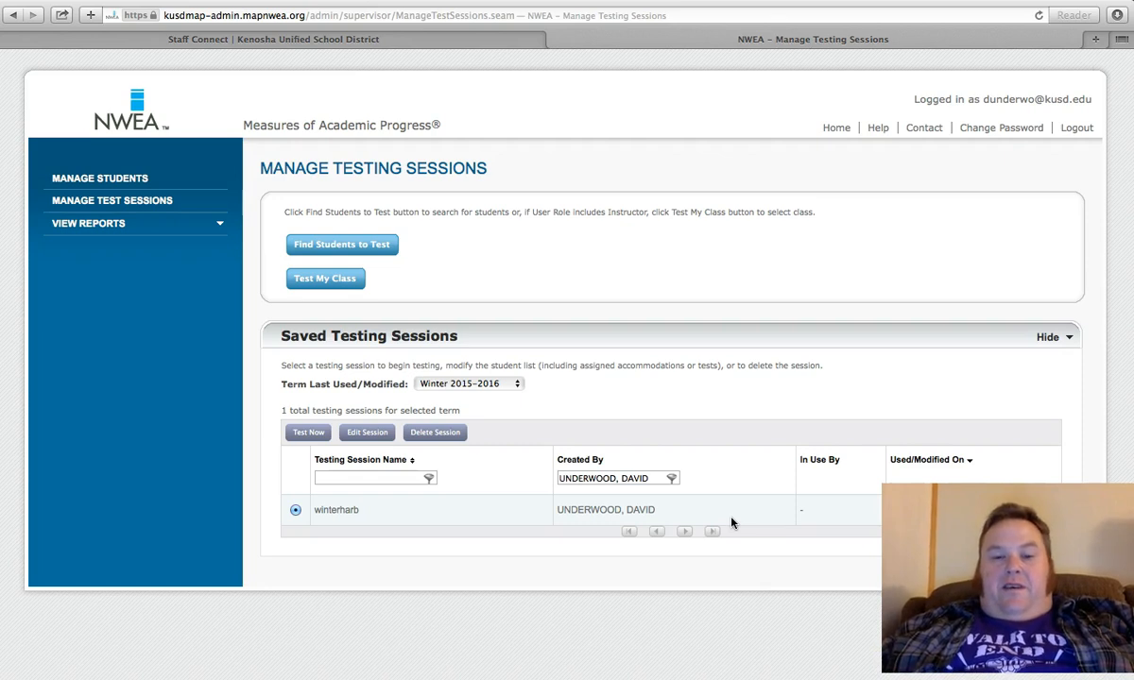
pyautogui.click(681, 519)
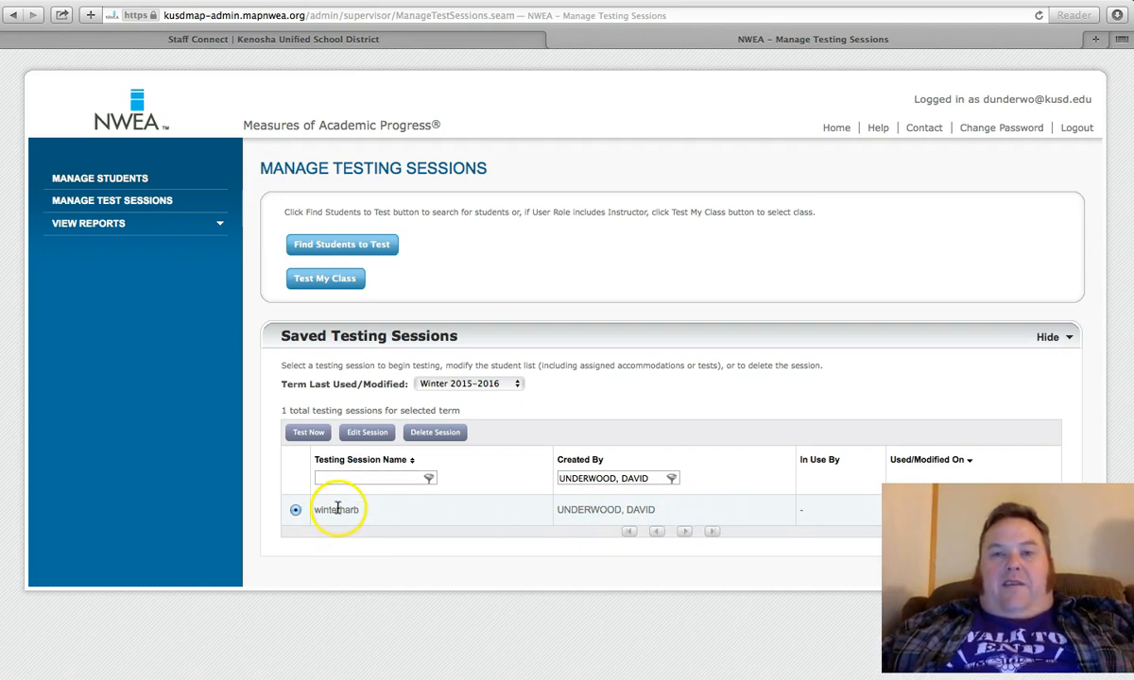
pyautogui.click(308, 432)
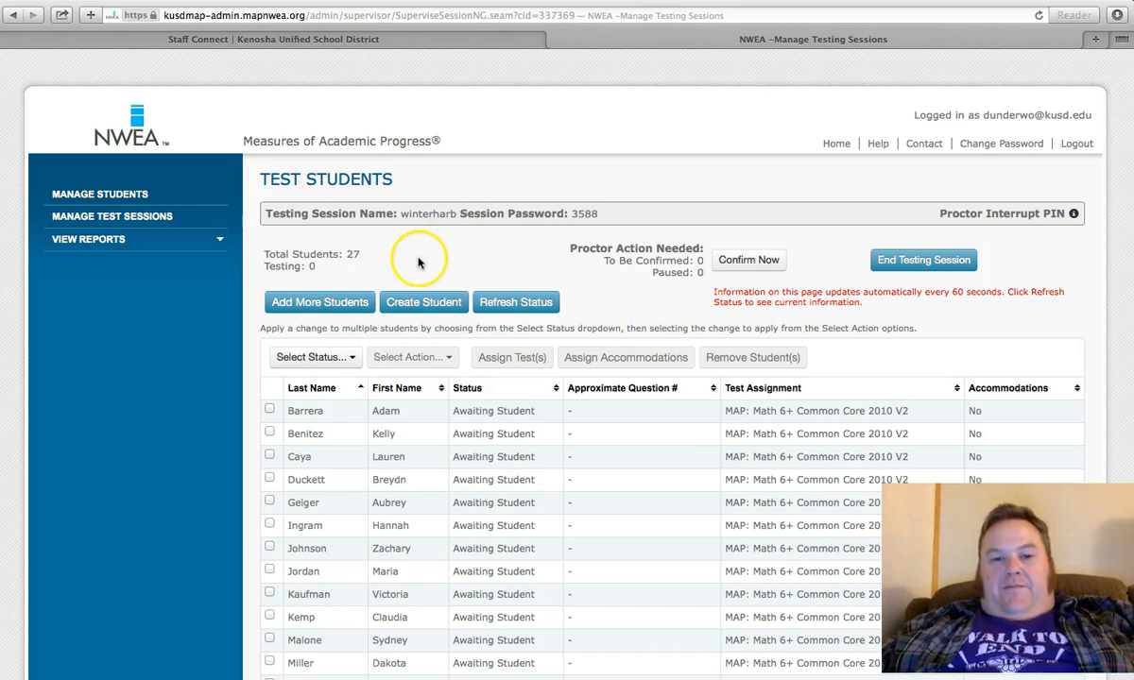
# Step: Examine the winterharb Test Students page, including session details, proctor actions, status refresh, and each student's status, question number and test assignment
pyautogui.scroll(-2, 501, 239)
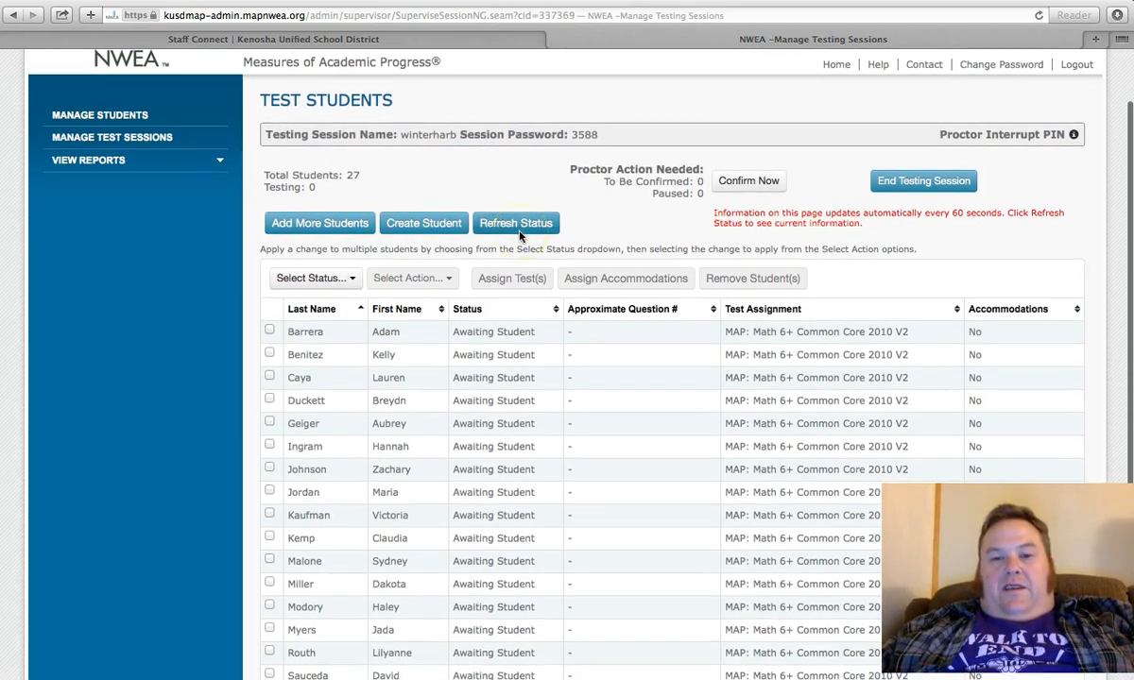
pyautogui.scroll(1, 521, 236)
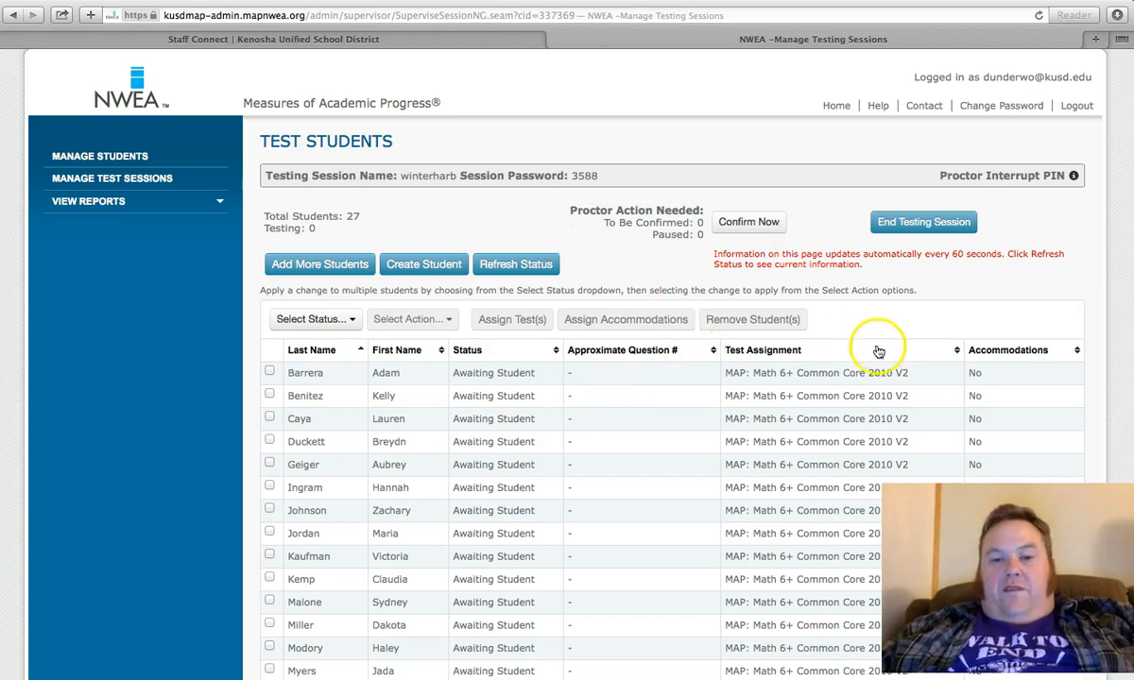
pyautogui.scroll(-1, 759, 318)
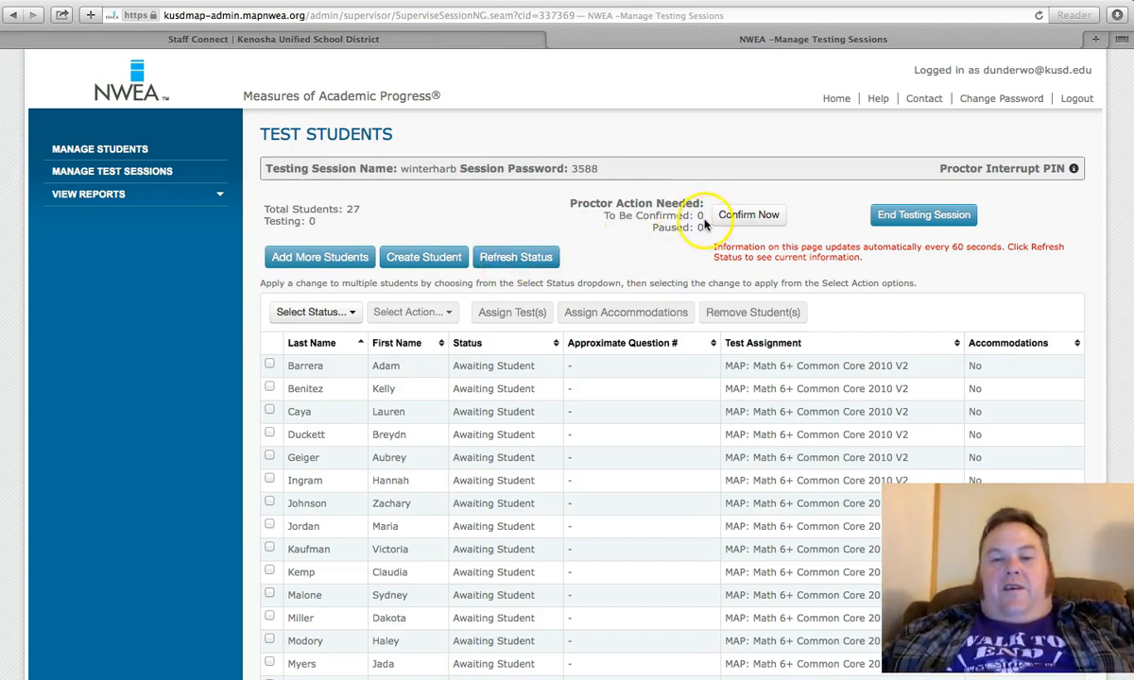
pyautogui.click(542, 260)
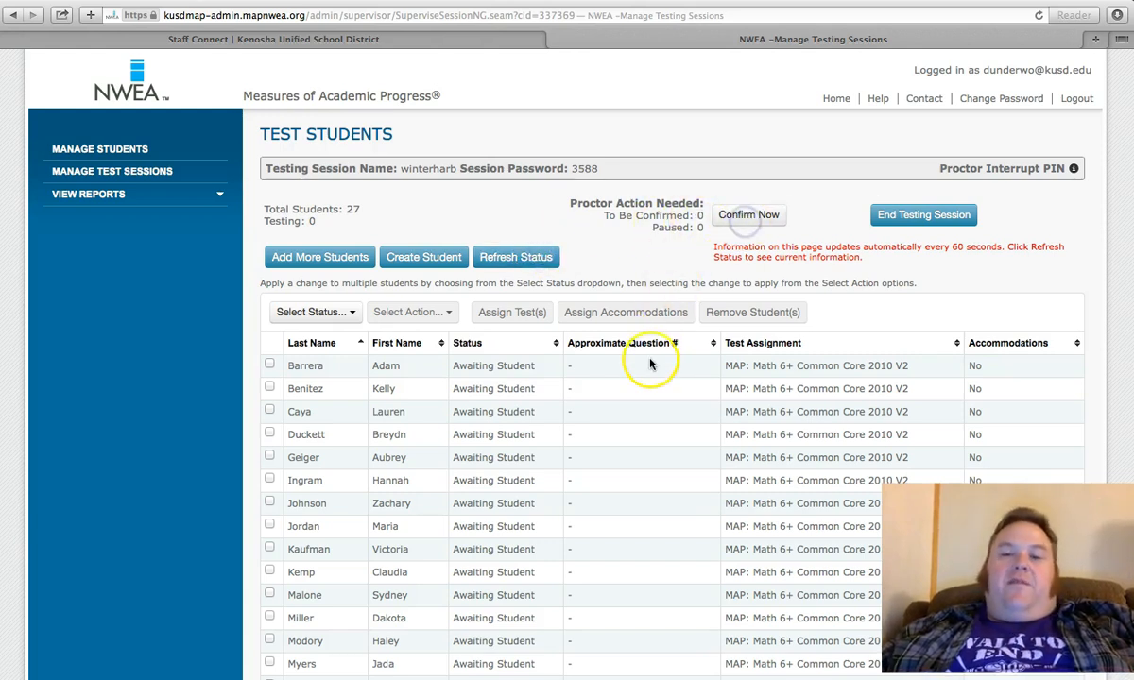
pyautogui.scroll(-2, 650, 359)
pyautogui.scroll(-1, 650, 359)
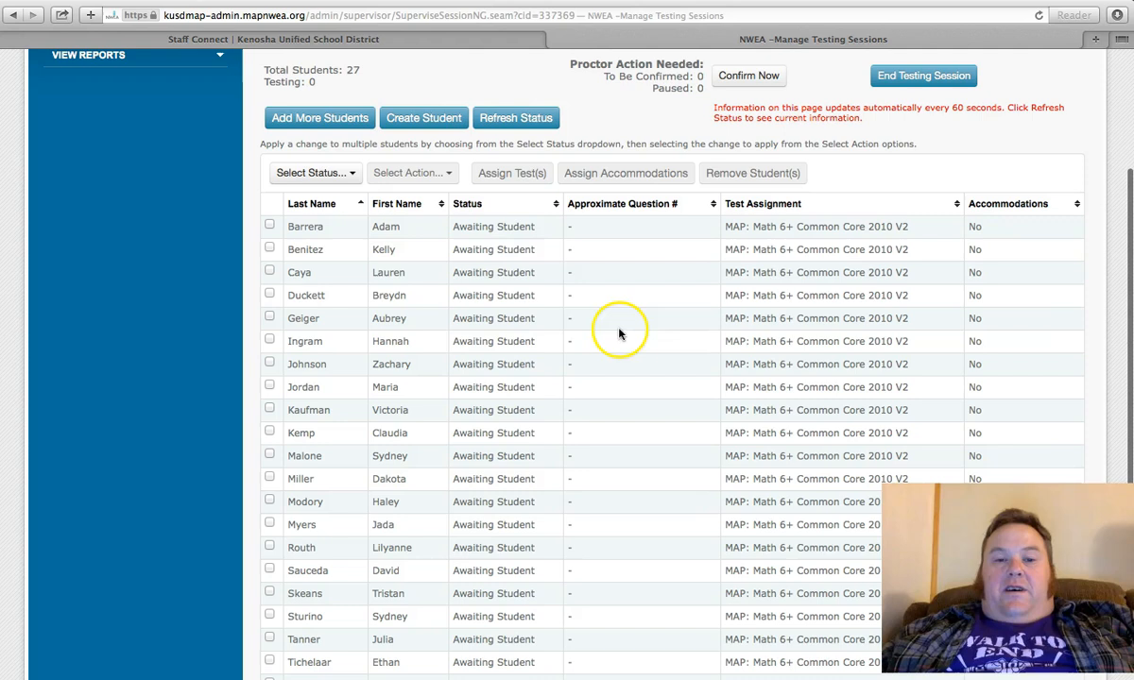
pyautogui.scroll(1, 493, 248)
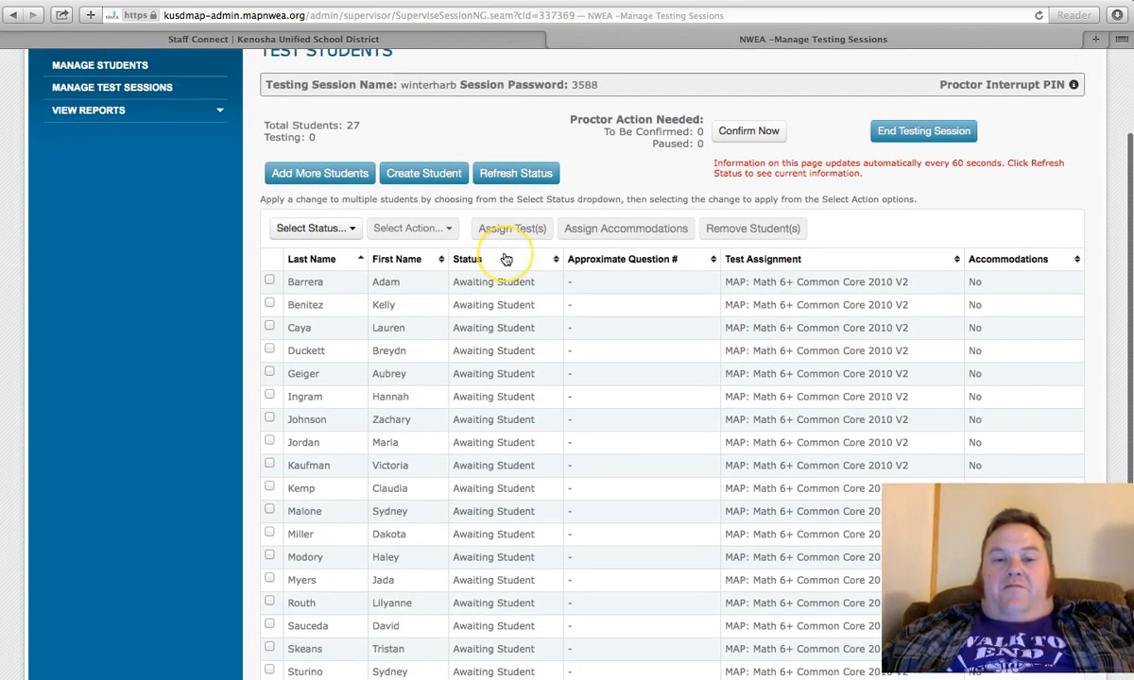
pyautogui.scroll(1, 505, 259)
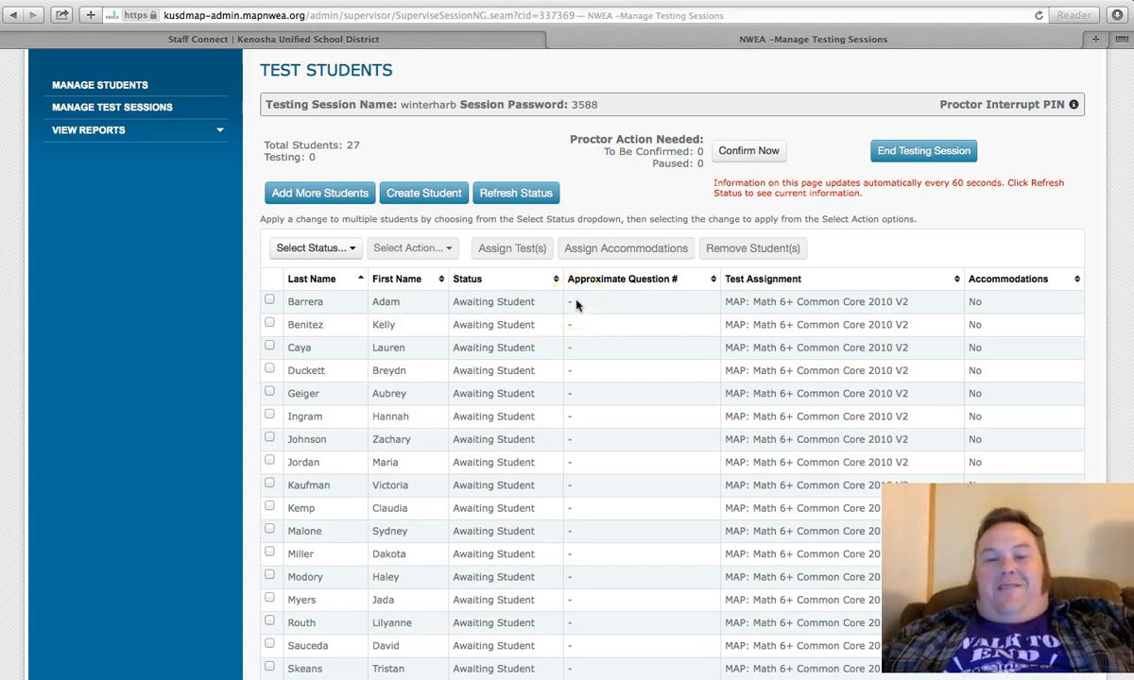
pyautogui.click(545, 307)
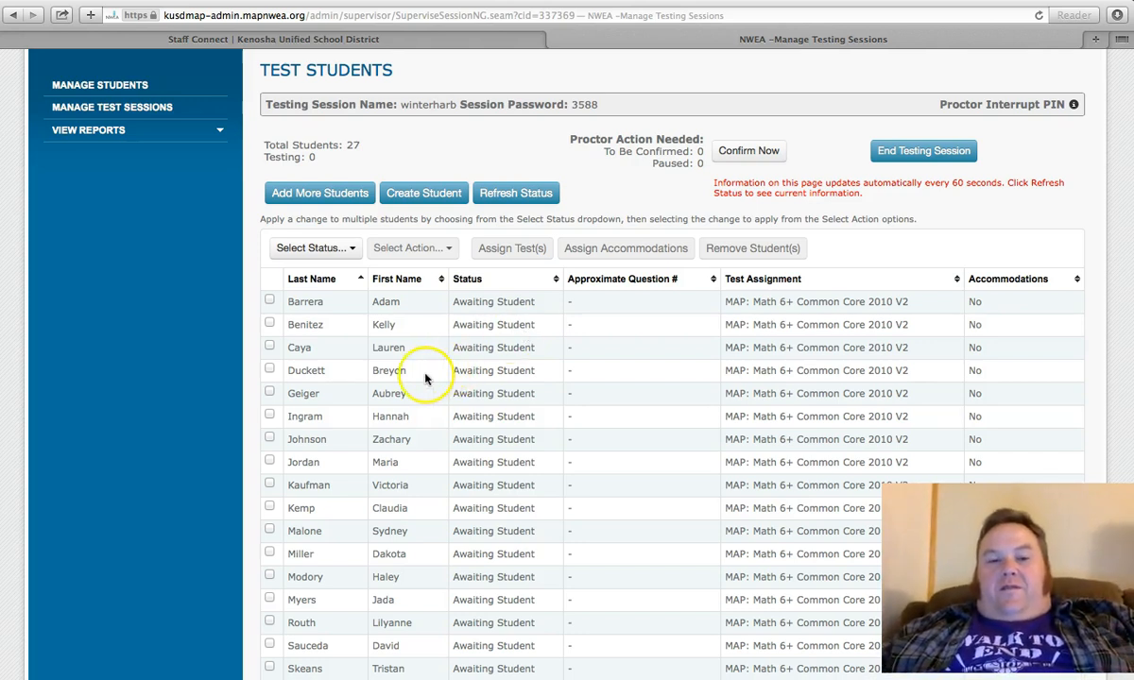
# Step: Select the fourth, seventh and eleventh students and review the actions that can be applied to them, including Suspend
pyautogui.scroll(-2, 437, 397)
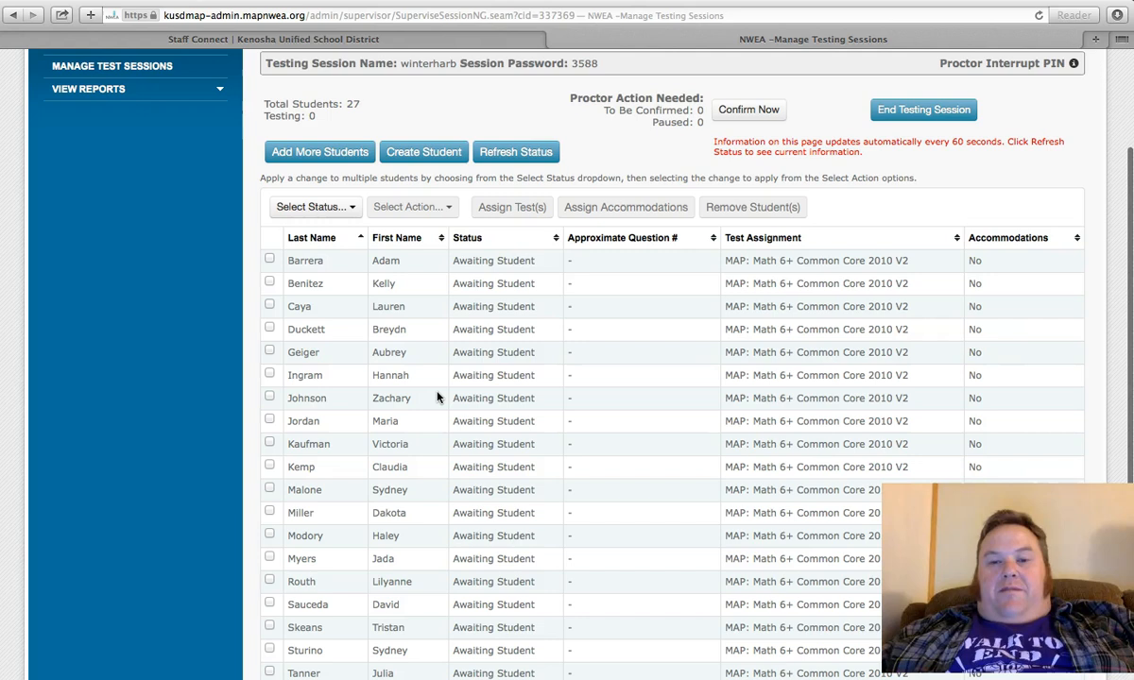
pyautogui.scroll(1, 439, 378)
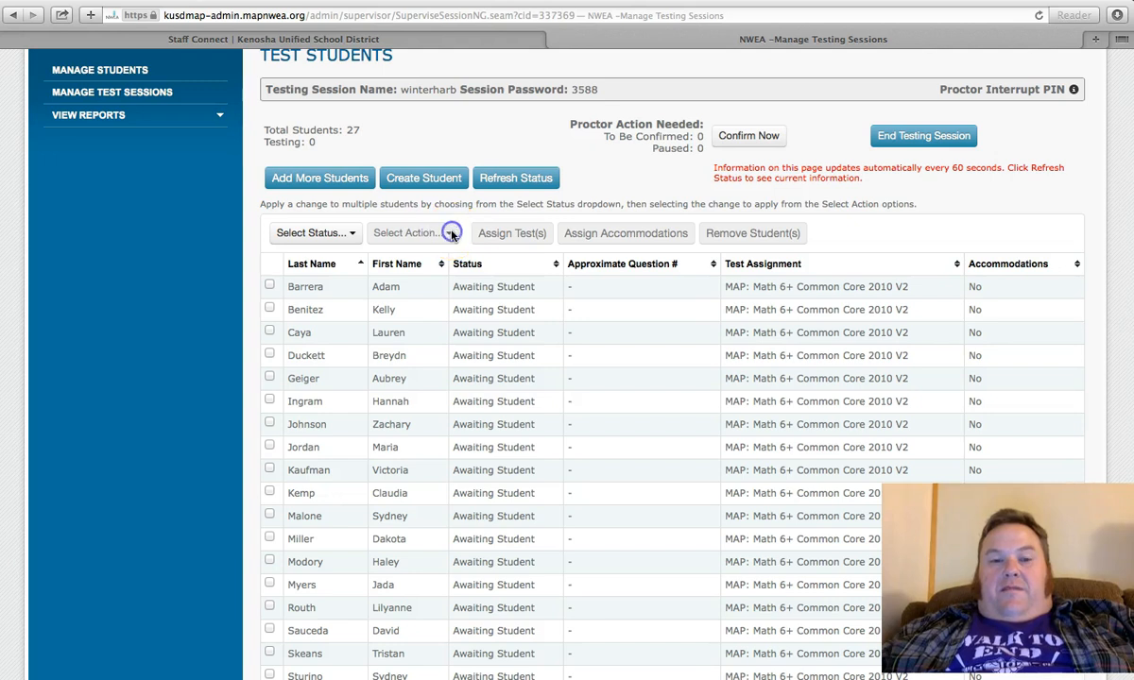
pyautogui.click(270, 357)
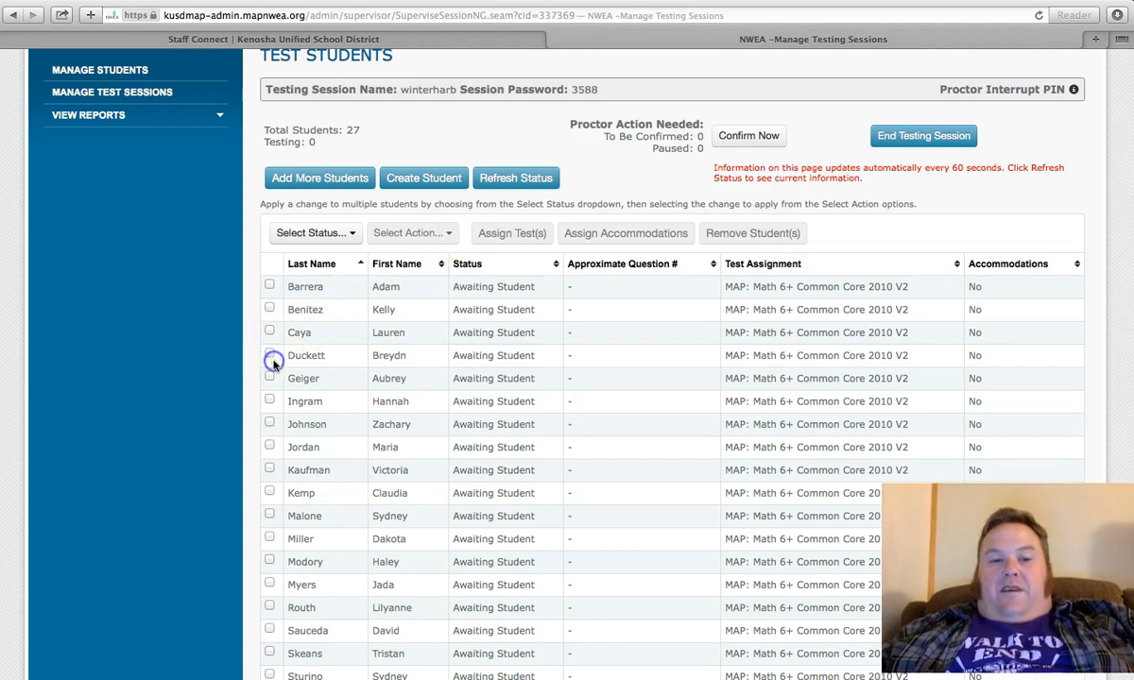
pyautogui.click(269, 422)
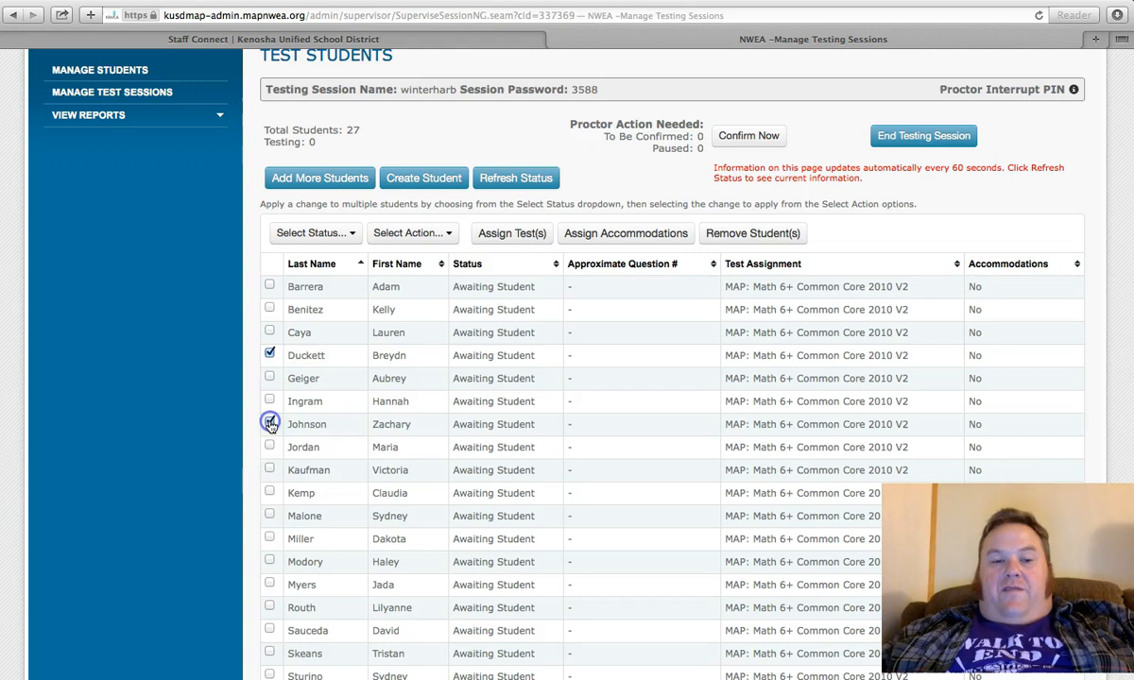
pyautogui.click(270, 515)
pyautogui.click(455, 235)
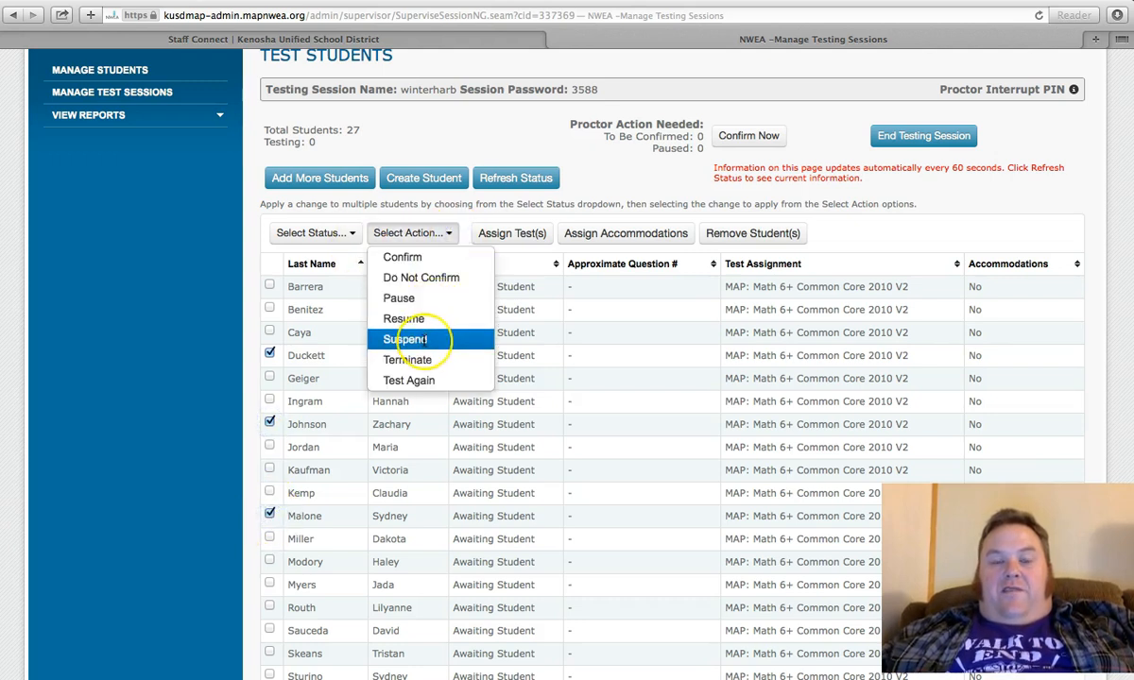
pyautogui.click(417, 342)
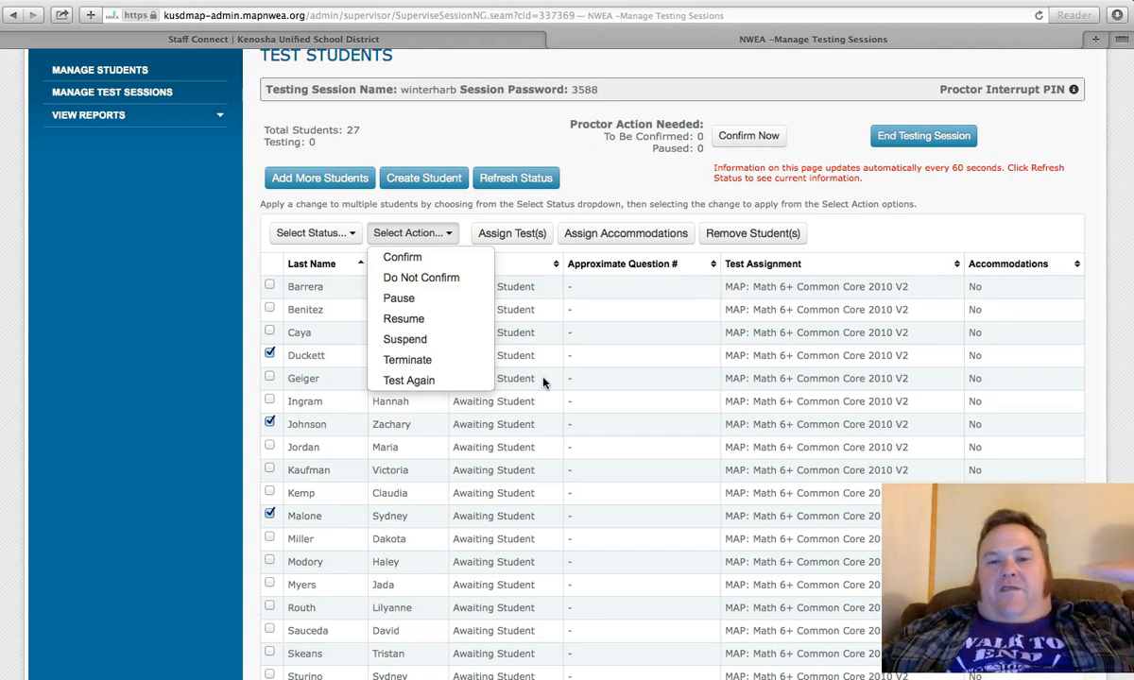
pyautogui.click(548, 441)
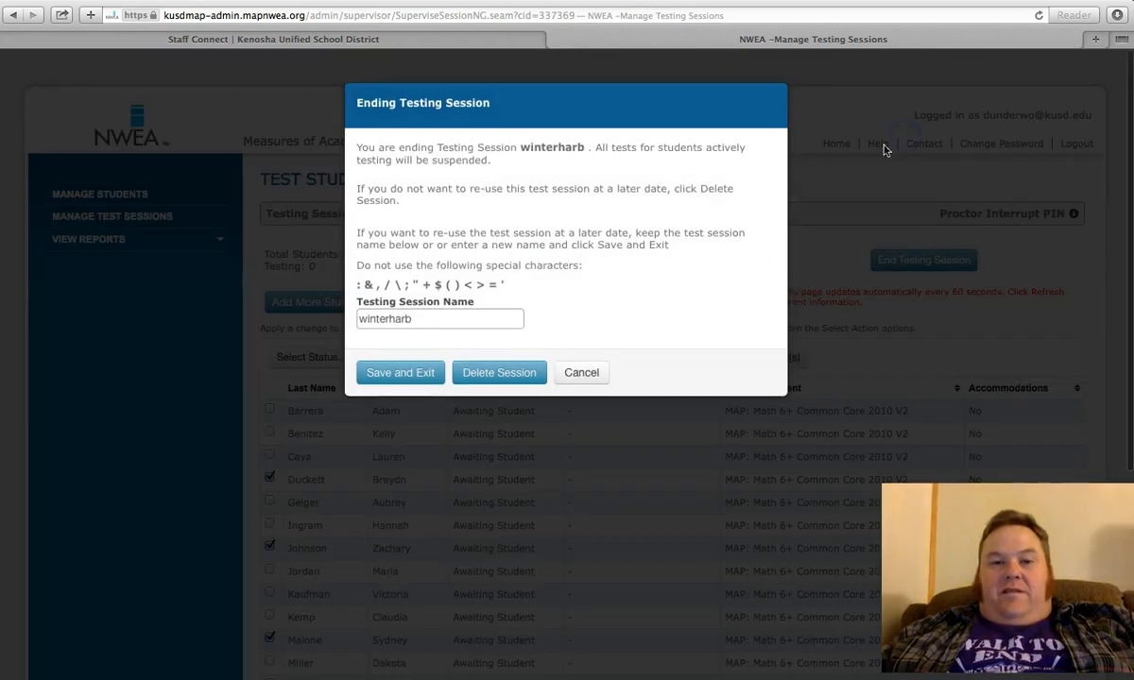
# Step: End the winterharb testing session and save it under its existing name for reuse
pyautogui.click(386, 378)
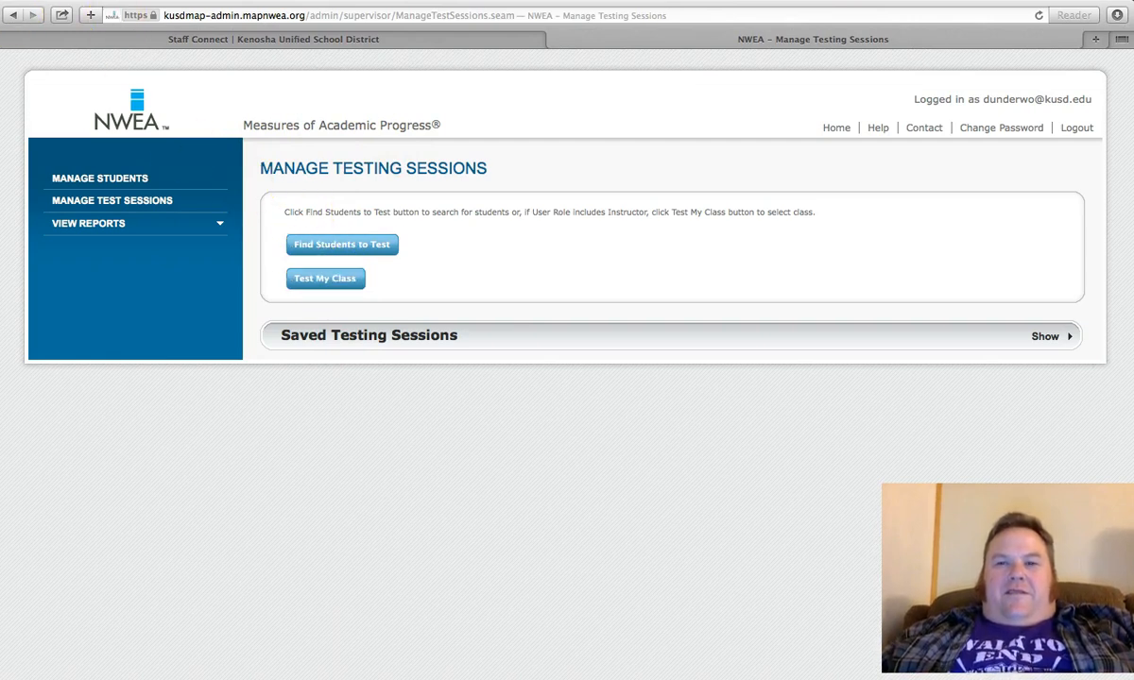
pyautogui.moveTo(929, 10)
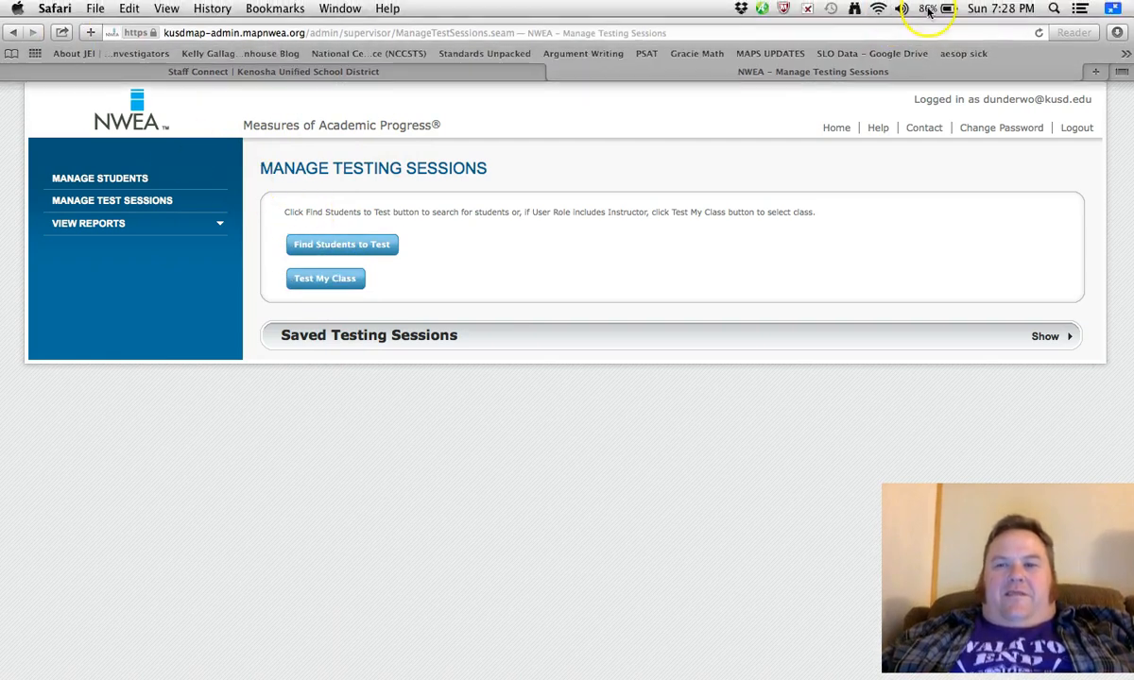
pyautogui.click(1112, 9)
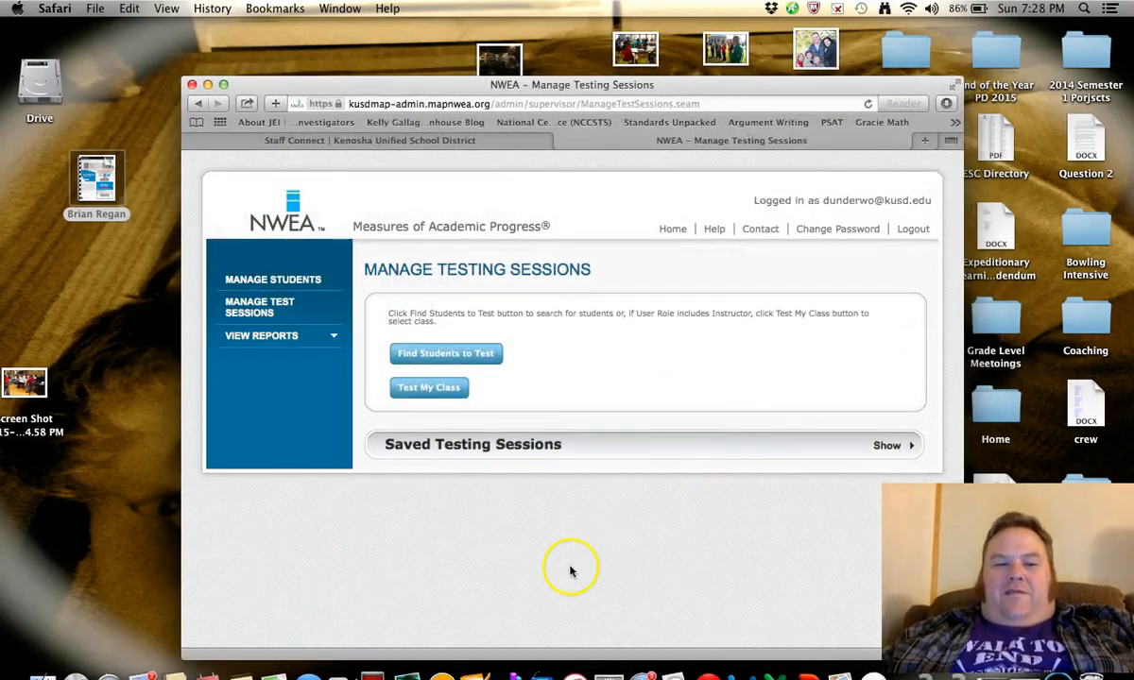